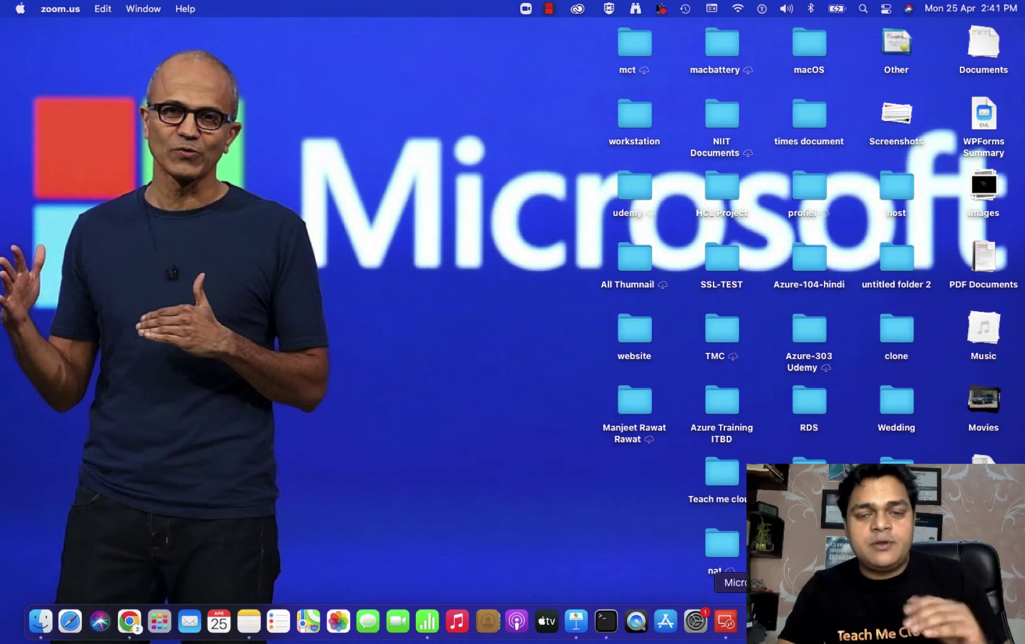
Step: Launch OneNote from the Dock so it fills the screen
left_click(726, 622)
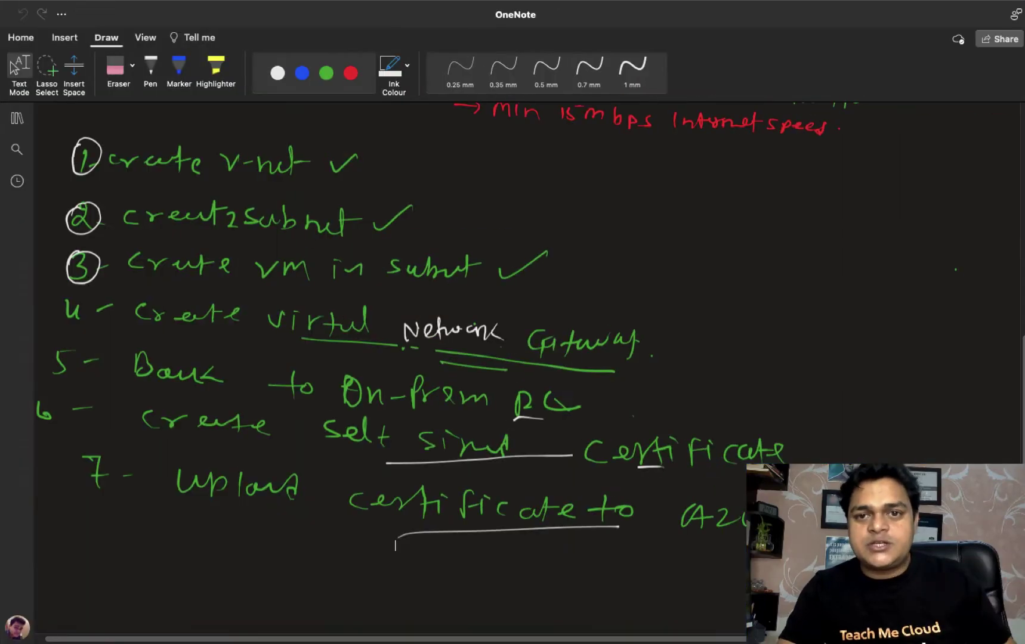
Step: Create a new untitled page in the notebook's Office365 Training section
left_click(17, 118)
left_click(149, 579)
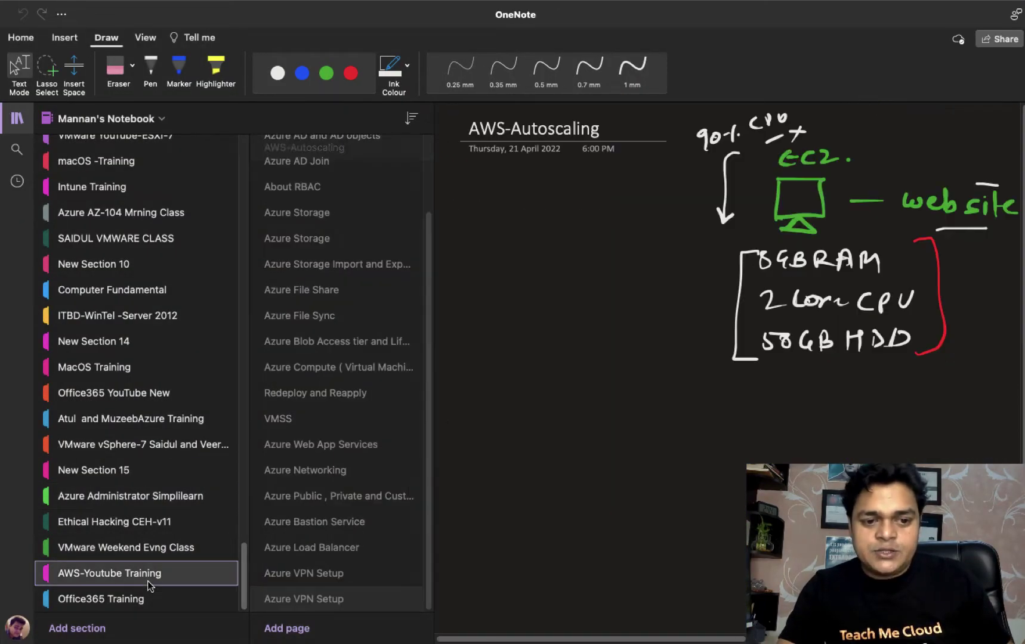
left_click(136, 600)
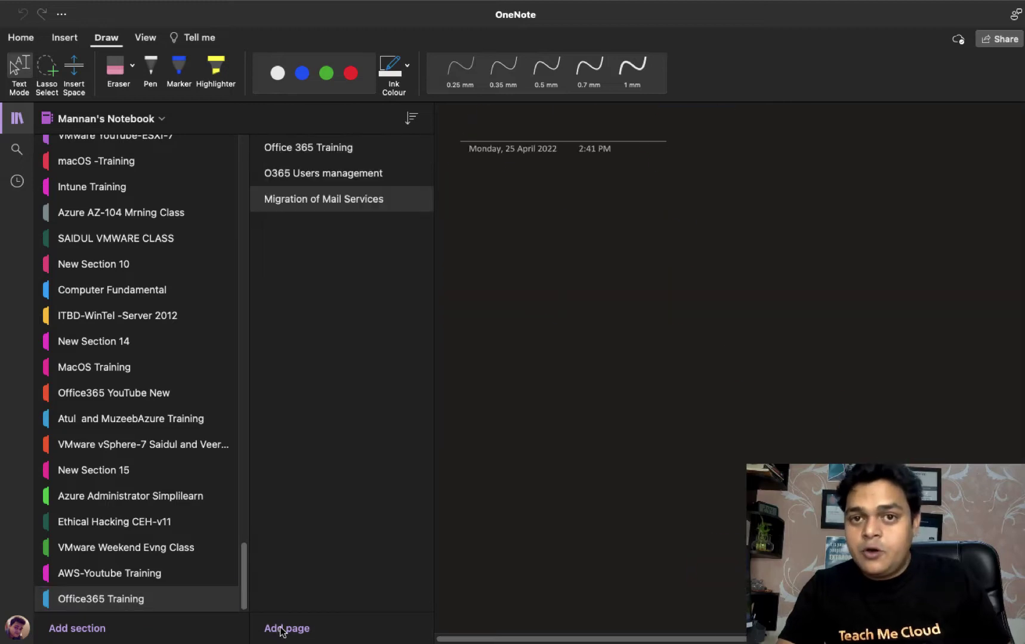
key("super+n")
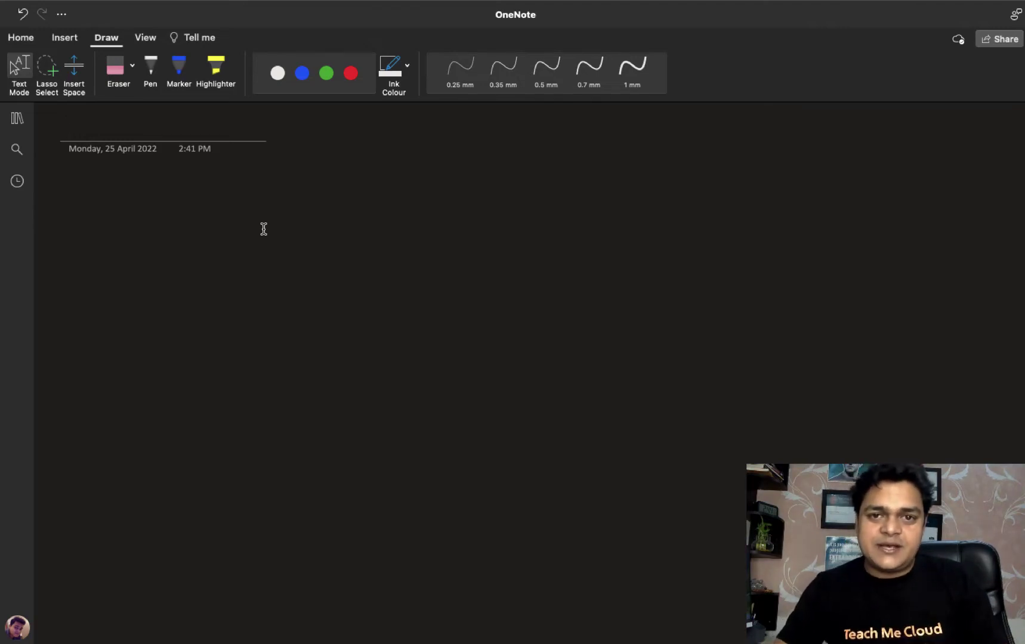
Step: Title the page 'O365-Users Management', fixing the misspelling, and confirm it in the page list
type("O")
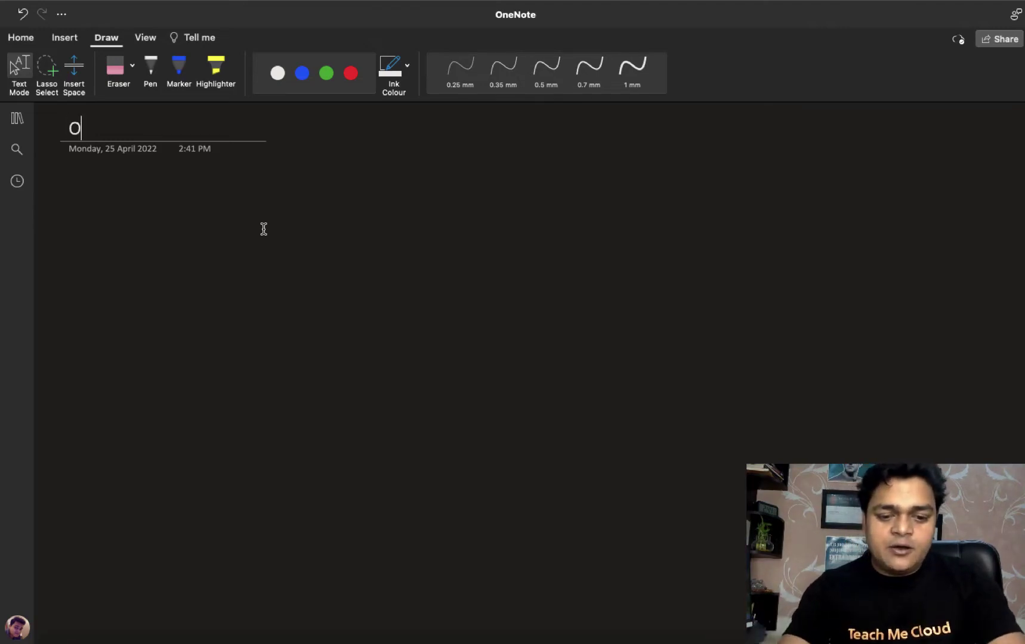
type("365-")
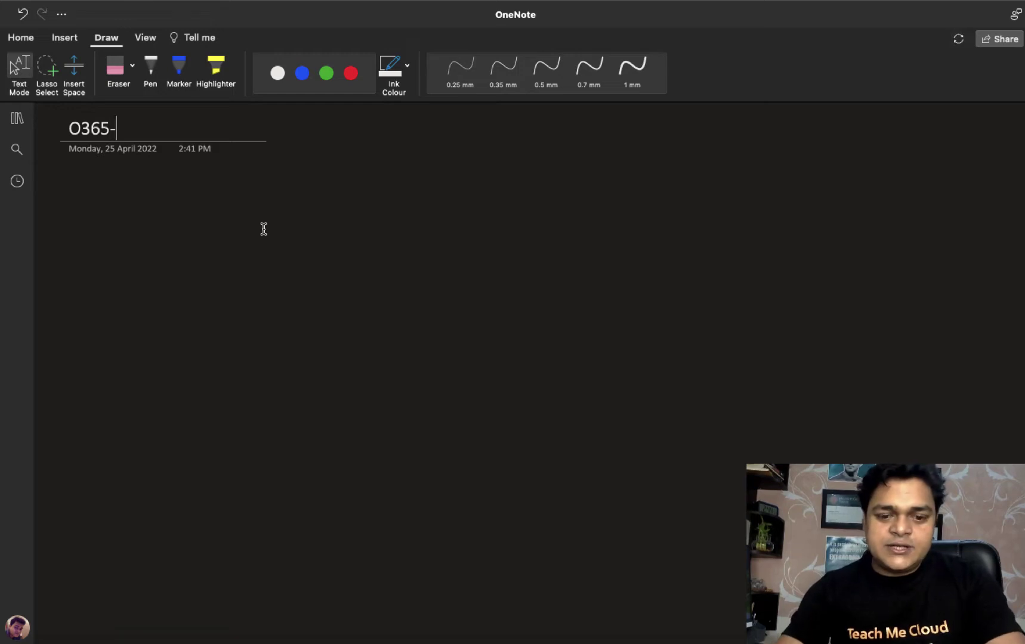
type("Users M")
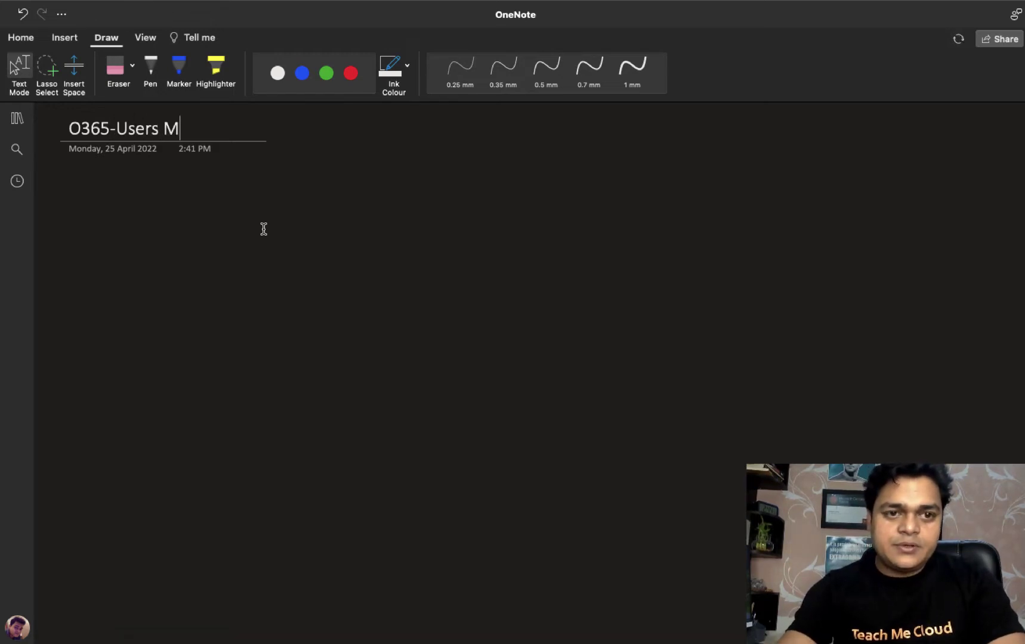
type("anagenet")
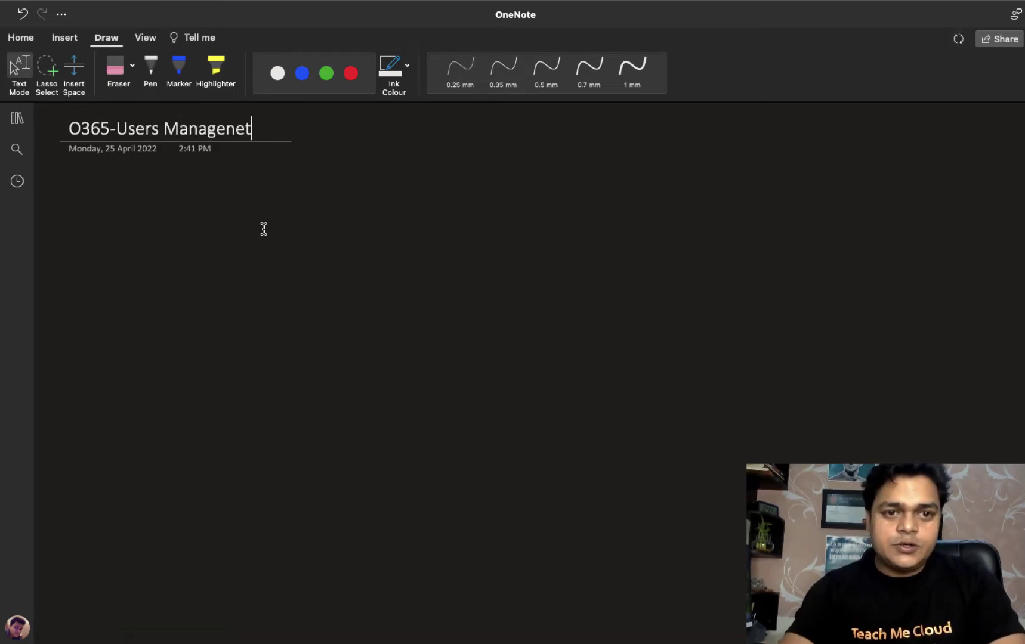
key("BackSpace")
key("BackSpace")
key("BackSpace")
key("BackSpace")
key("BackSpace")
key("BackSpace")
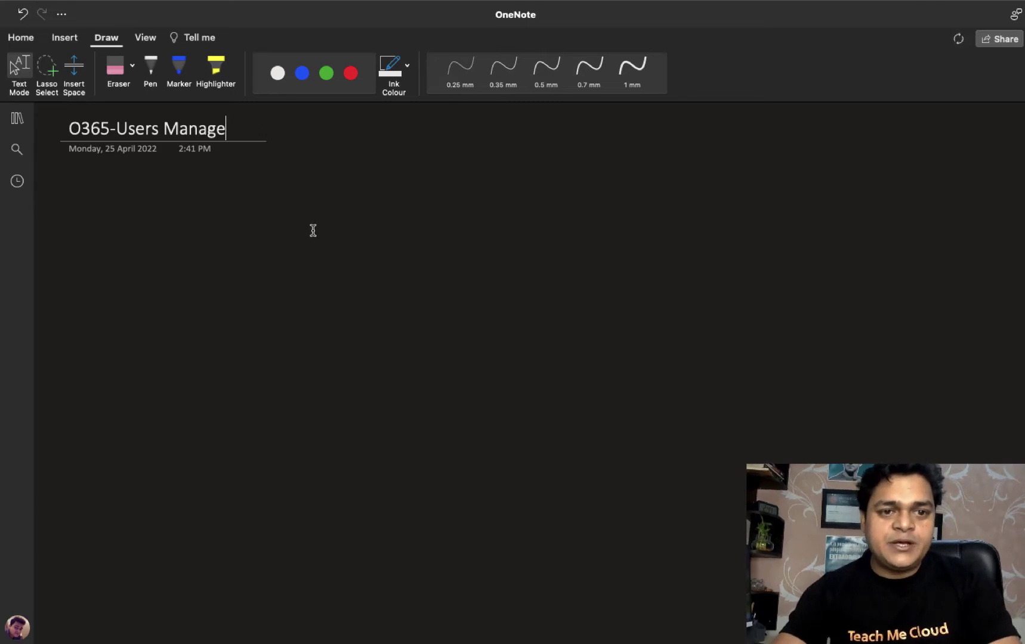
type("gement")
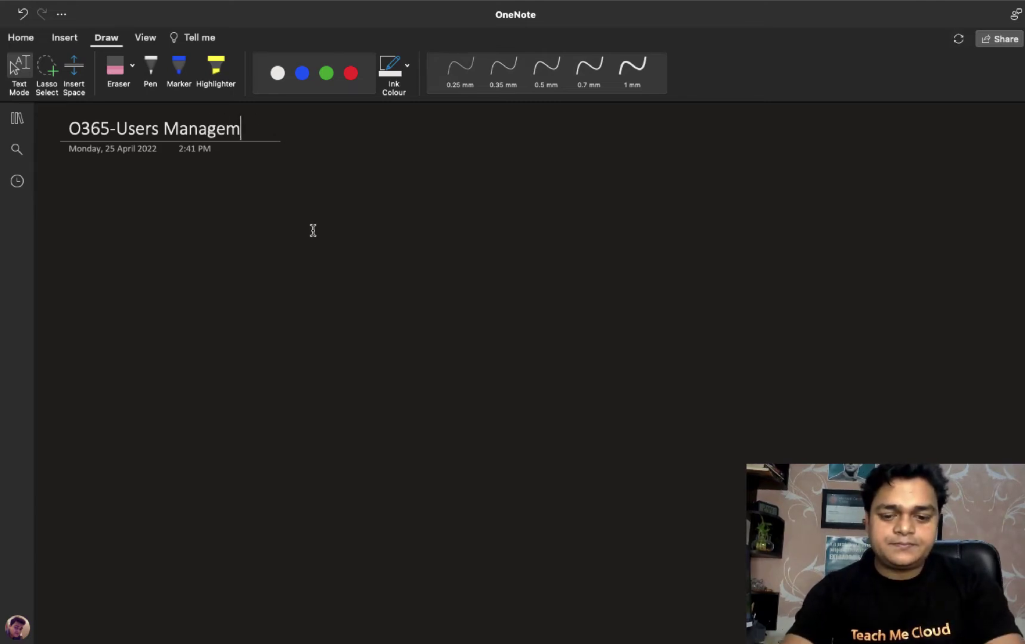
left_click(17, 118)
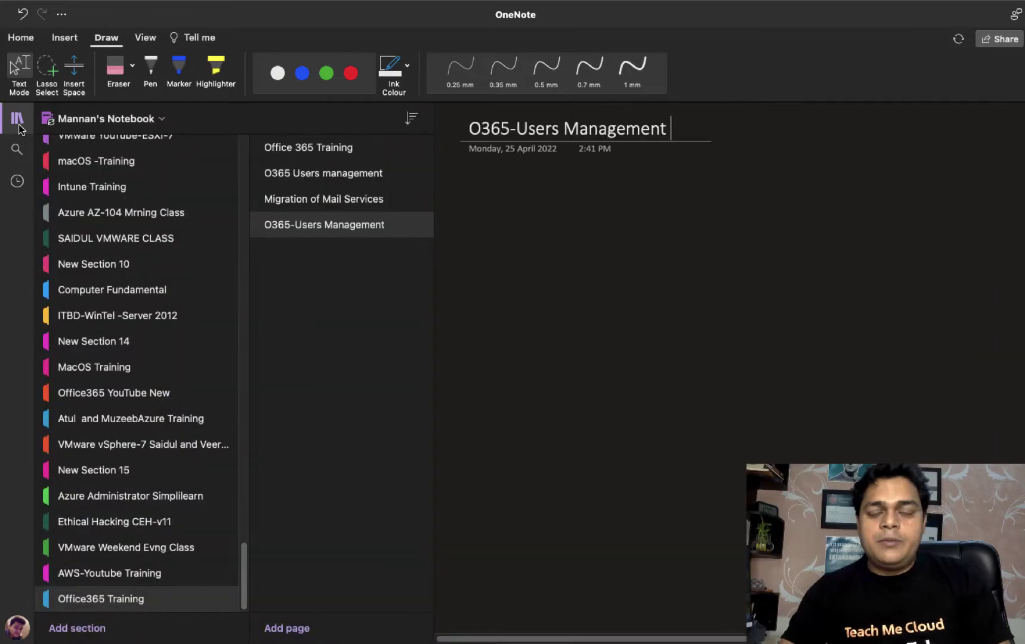
left_click(18, 124)
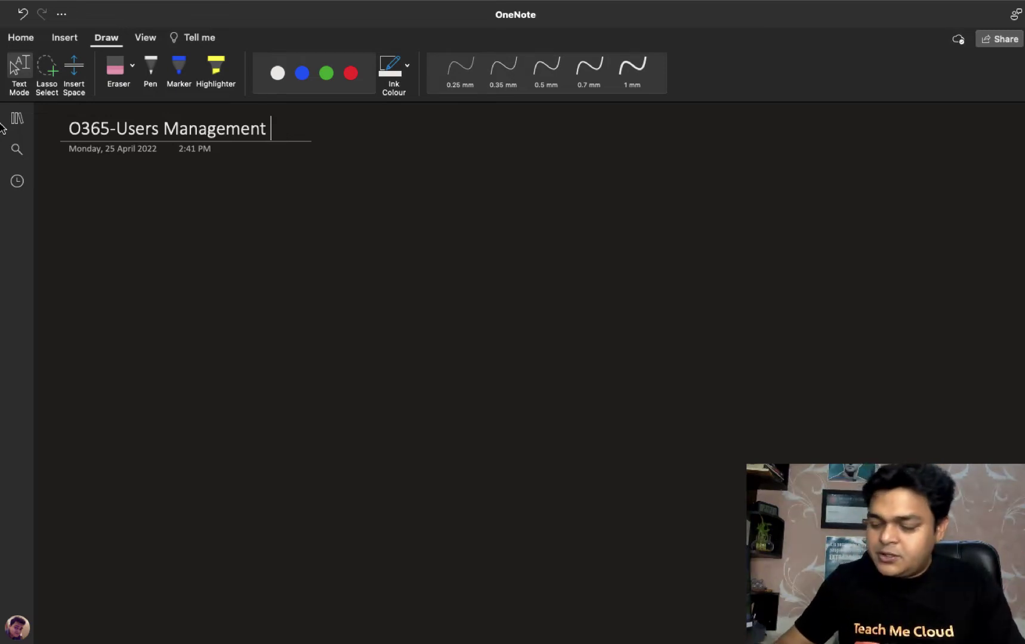
Step: Handwrite 'O365' in green pen ink near the top and box it
left_click(278, 73)
left_click(326, 73)
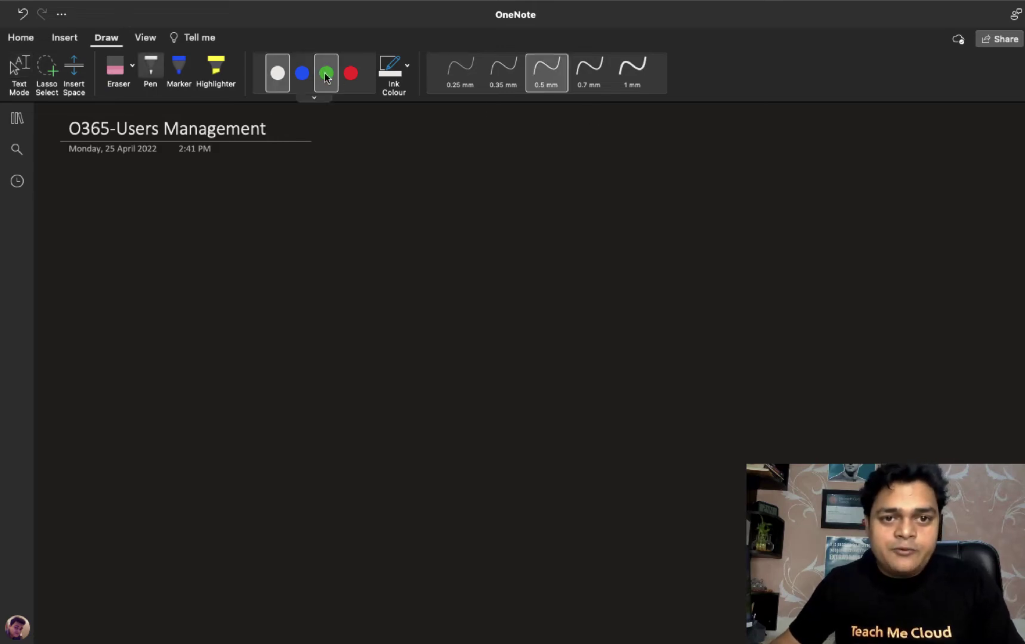
mouse_move(451, 181)
left_mouse_down()
mouse_move(470, 201)
mouse_move(503, 201)
left_mouse_up()
left_click_drag(513, 184, 528, 186)
left_click_drag(436, 172, 436, 213)
mouse_move(437, 166)
left_mouse_down()
mouse_move(540, 169)
mouse_move(469, 217)
mouse_move(312, 218)
left_mouse_up()
Step: Draw white arrows down-left and down-right from the box, and handwrite green 'Admin'
left_click(278, 73)
left_click_drag(318, 257, 322, 251)
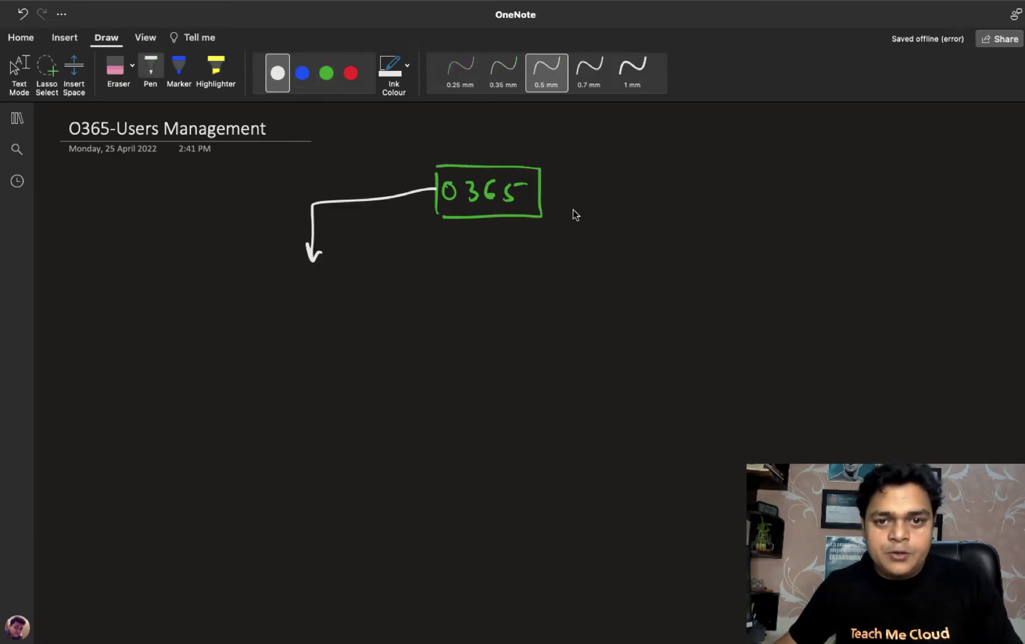
mouse_move(540, 194)
left_mouse_down()
mouse_move(671, 204)
mouse_move(680, 279)
mouse_move(691, 270)
left_mouse_up()
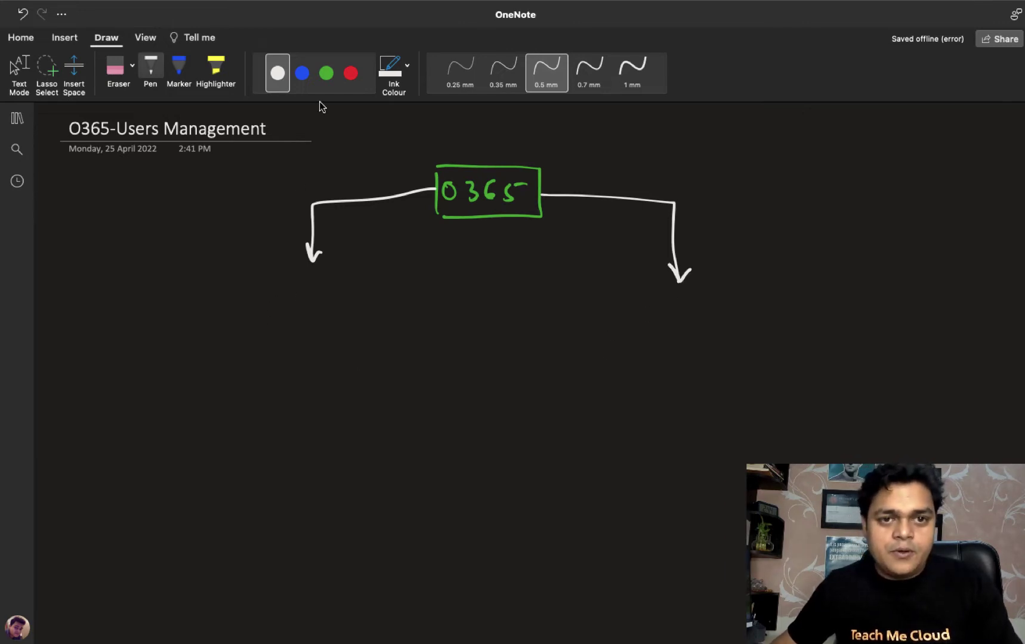
left_click(326, 72)
mouse_move(260, 314)
left_mouse_down()
mouse_move(277, 304)
mouse_move(294, 312)
left_mouse_up()
mouse_move(301, 312)
left_mouse_down()
mouse_move(309, 303)
mouse_move(322, 311)
left_mouse_up()
mouse_move(327, 303)
left_mouse_down()
mouse_move(330, 313)
mouse_move(433, 297)
mouse_move(437, 310)
mouse_move(454, 294)
mouse_move(415, 318)
mouse_move(386, 313)
left_mouse_up()
left_click(332, 292)
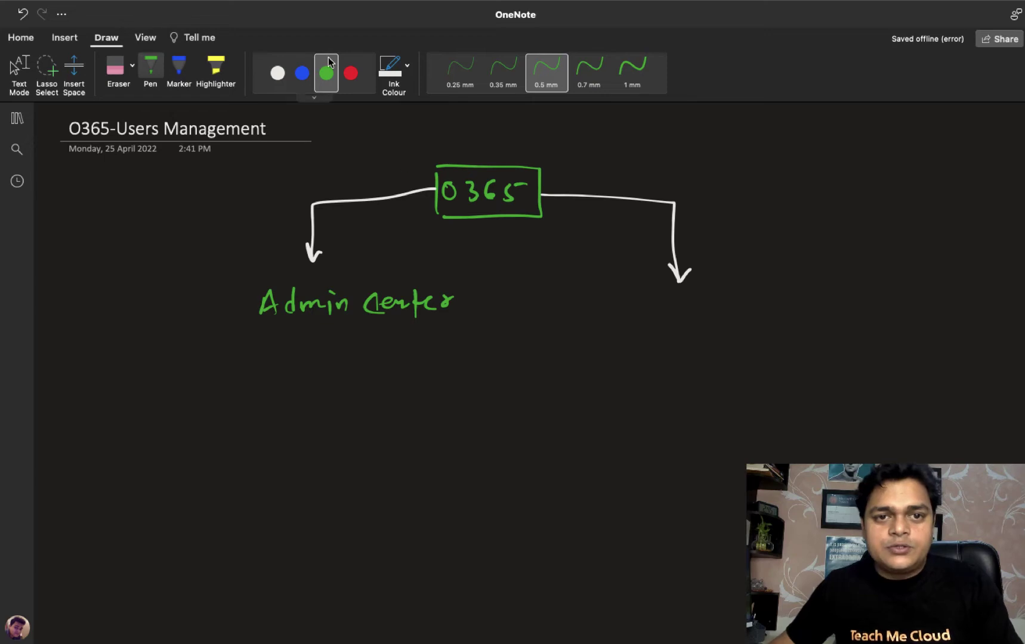
Step: Handwrite 'Azure-AD' in red under the right arrow and box it
left_click(351, 73)
mouse_move(640, 321)
left_mouse_down()
mouse_move(650, 297)
mouse_move(660, 317)
left_mouse_up()
left_click_drag(647, 311, 688, 317)
mouse_move(691, 306)
left_mouse_down()
mouse_move(708, 306)
mouse_move(683, 322)
mouse_move(711, 321)
left_mouse_up()
left_click_drag(717, 317, 734, 305)
left_click_drag(731, 310, 751, 317)
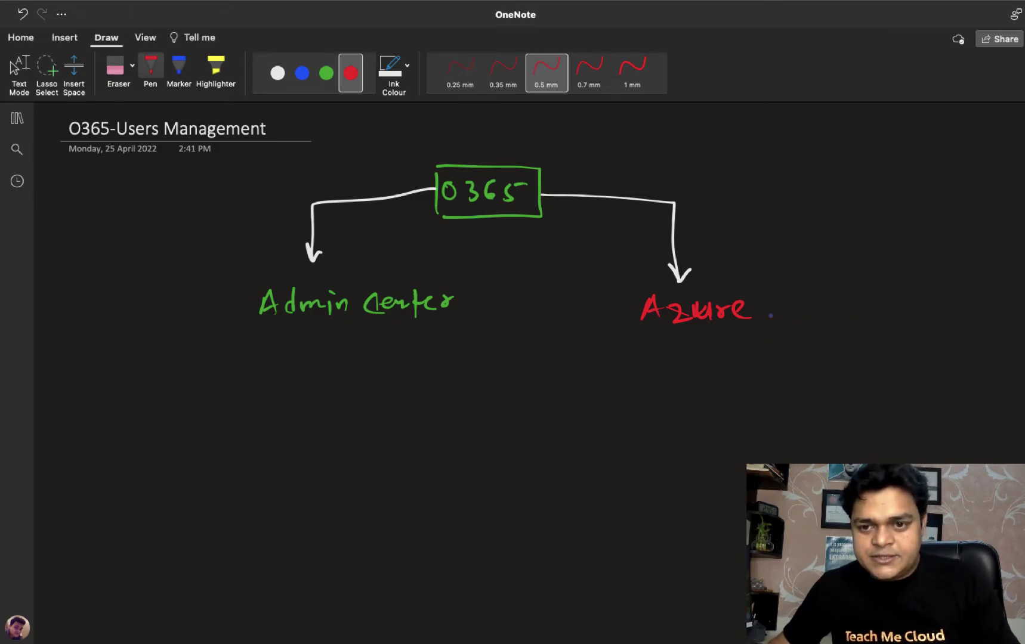
left_click_drag(778, 321, 812, 319)
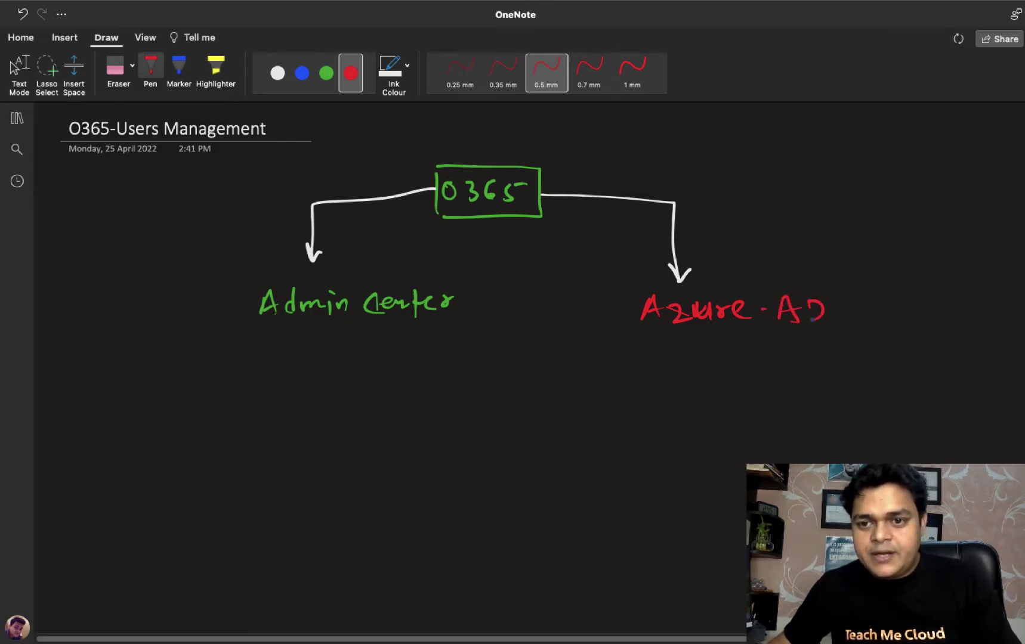
mouse_move(631, 331)
left_mouse_down()
mouse_move(630, 292)
mouse_move(763, 290)
mouse_move(831, 322)
mouse_move(637, 340)
left_mouse_up()
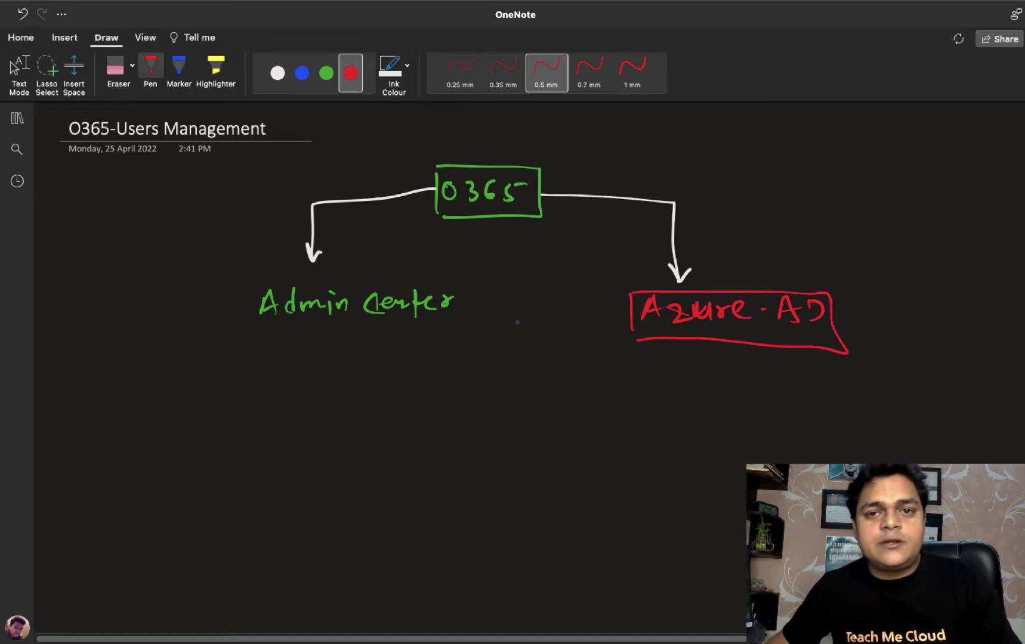
Step: Draw a green box around 'Admin Center' and leave inking mode
left_click(327, 73)
left_click_drag(256, 286, 254, 327)
mouse_move(253, 280)
left_mouse_down()
mouse_move(368, 277)
mouse_move(454, 303)
mouse_move(272, 328)
left_mouse_up()
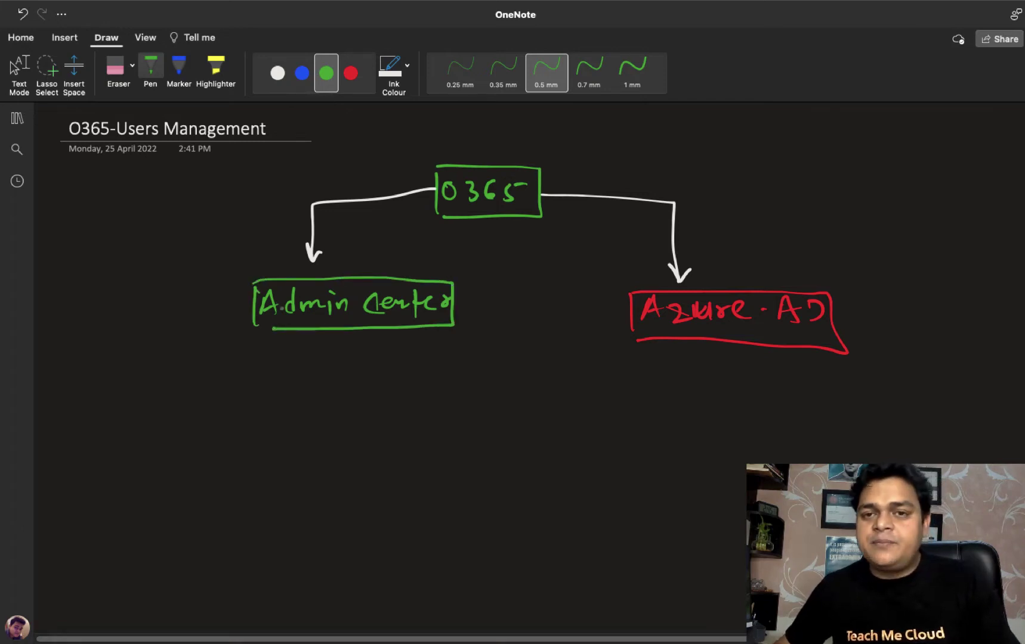
key("Escape")
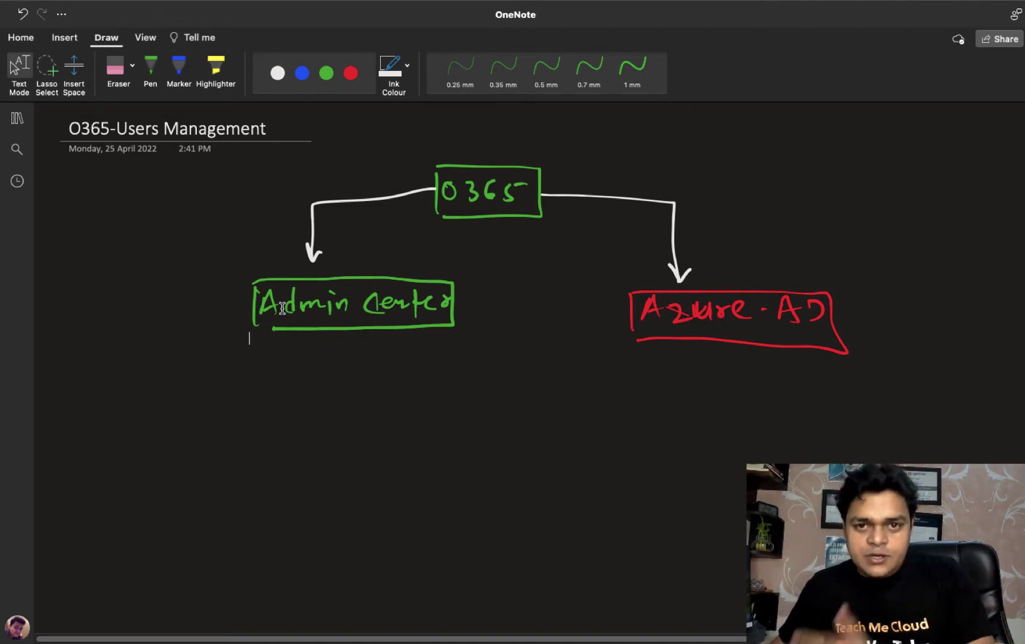
Step: Draw a green arrow below Admin Center and a red arrow below Azure AD
left_click(150, 66)
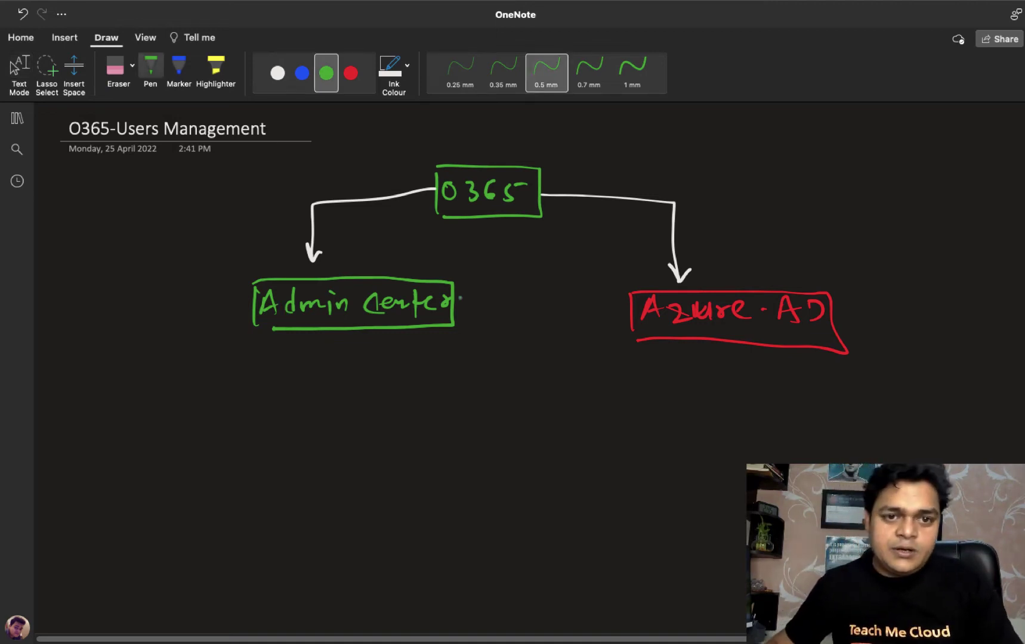
left_click_drag(332, 329, 329, 380)
left_click_drag(321, 362, 338, 366)
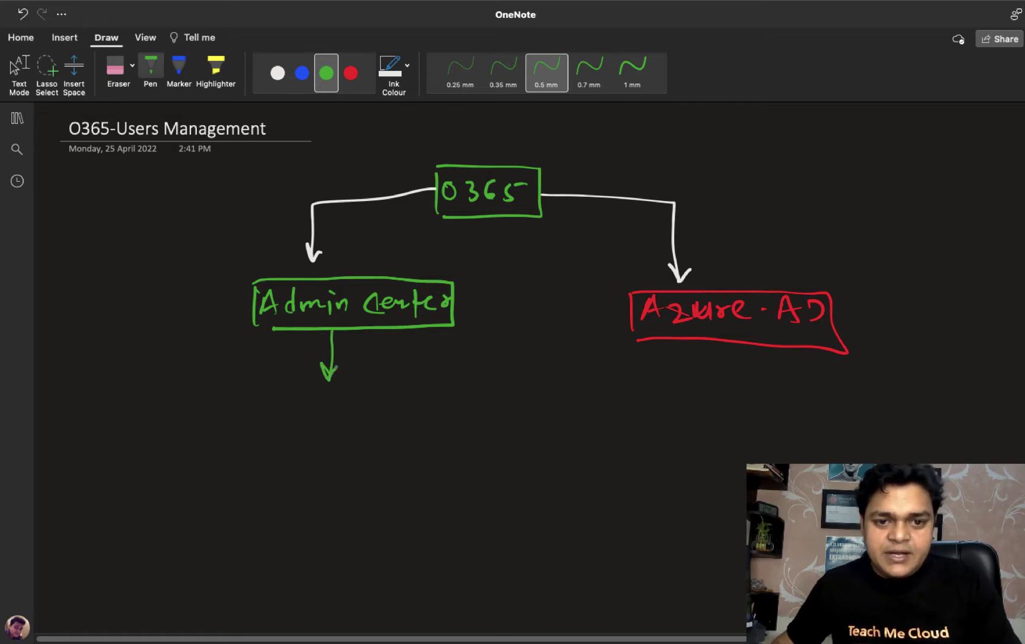
left_click(351, 72)
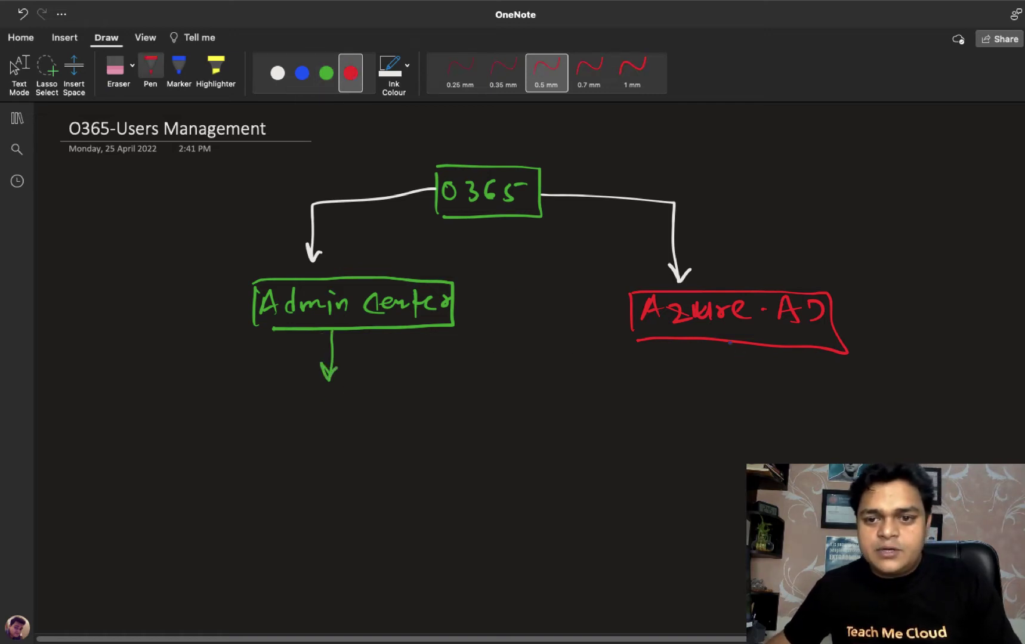
left_click_drag(730, 344, 732, 394)
mouse_move(724, 378)
left_mouse_down()
mouse_move(730, 396)
mouse_move(748, 380)
left_mouse_up()
left_click(326, 73)
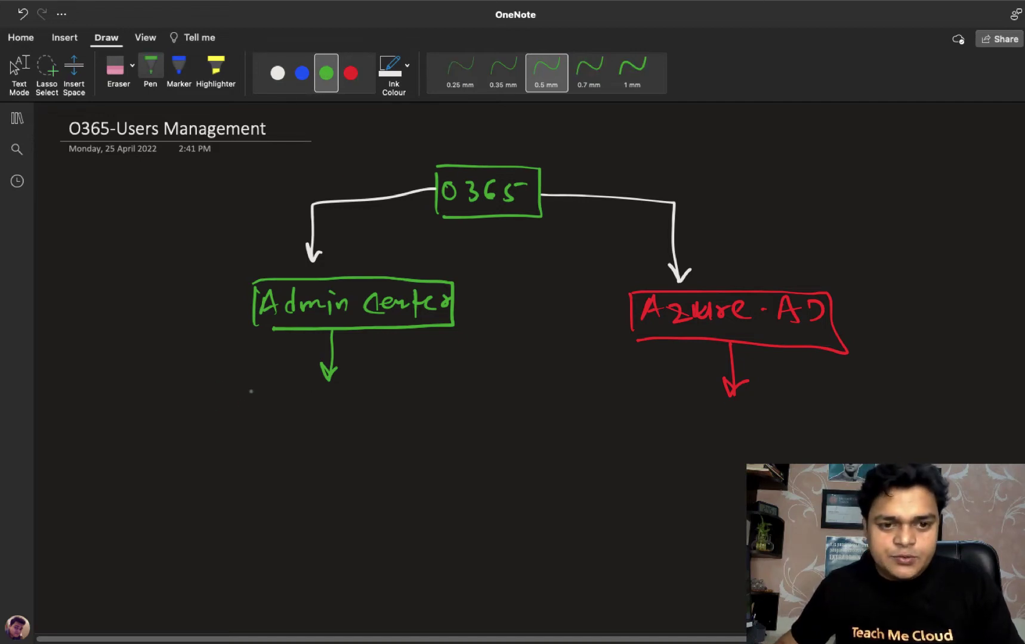
Step: Handwrite green list items '1. Create User' and '2- MFA'
mouse_move(220, 400)
left_mouse_down()
mouse_move(221, 416)
mouse_move(256, 413)
left_mouse_up()
mouse_move(259, 411)
left_mouse_down()
mouse_move(313, 413)
mouse_move(327, 401)
left_mouse_up()
left_click_drag(333, 401, 379, 413)
mouse_move(393, 398)
left_mouse_down()
mouse_move(383, 410)
mouse_move(412, 401)
left_mouse_up()
left_click_drag(416, 412, 425, 398)
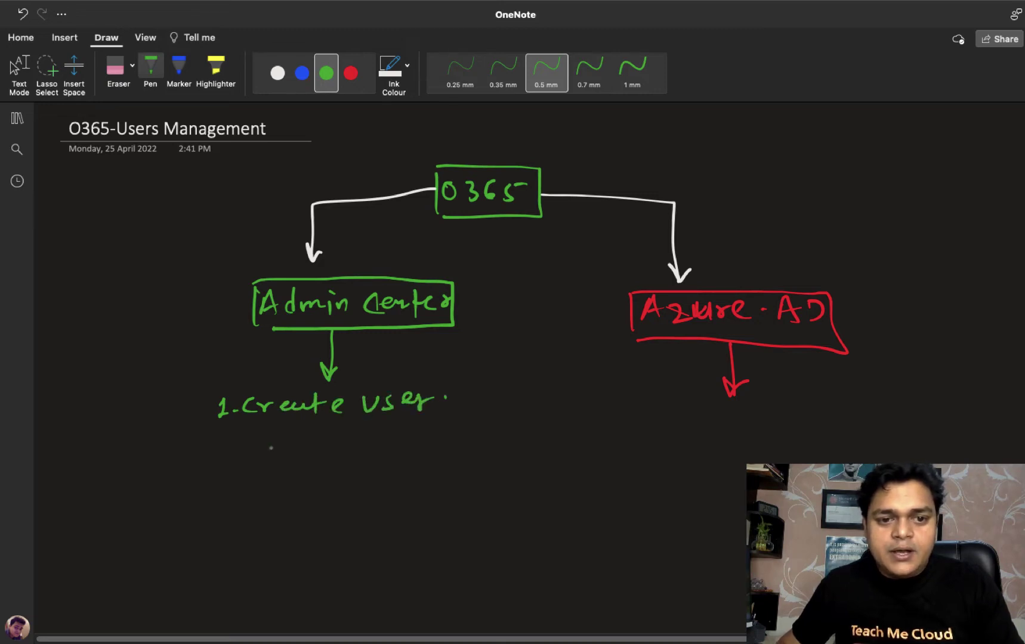
left_click_drag(221, 440, 236, 461)
mouse_move(243, 456)
left_mouse_down()
mouse_move(297, 445)
mouse_move(301, 462)
left_mouse_up()
mouse_move(316, 445)
left_mouse_down()
mouse_move(314, 464)
mouse_move(360, 460)
left_mouse_up()
left_click_drag(344, 452, 358, 452)
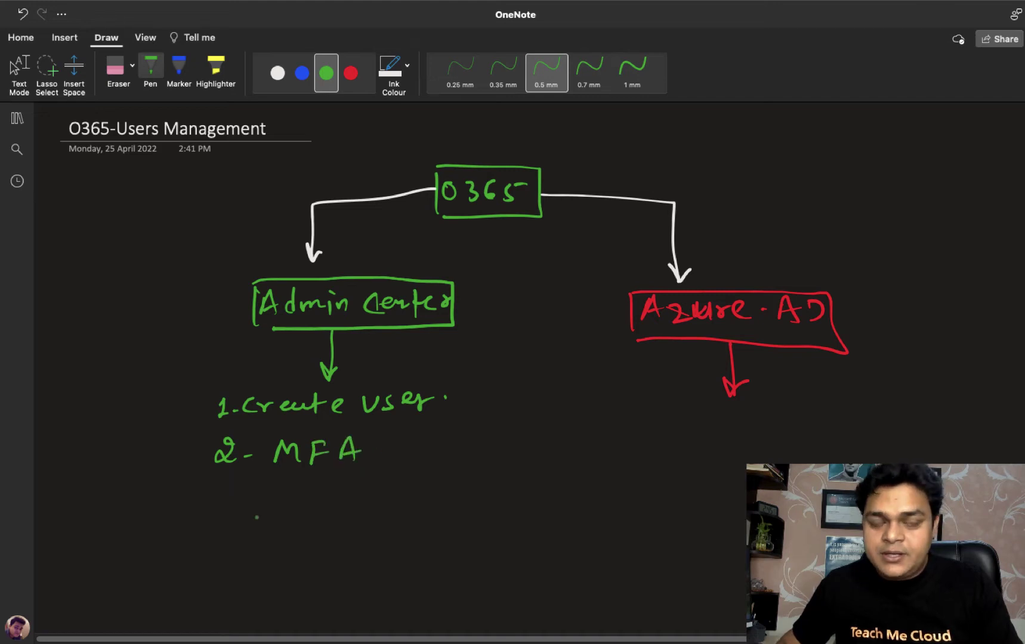
Step: Handwrite list items '3- SSPR' and '4- Custom Domain'
mouse_move(216, 495)
left_mouse_down()
mouse_move(215, 511)
mouse_move(251, 502)
mouse_move(278, 511)
left_mouse_up()
mouse_move(317, 495)
left_mouse_down()
mouse_move(303, 512)
mouse_move(343, 505)
left_mouse_up()
mouse_move(366, 486)
left_mouse_down()
mouse_move(365, 515)
mouse_move(392, 515)
left_mouse_up()
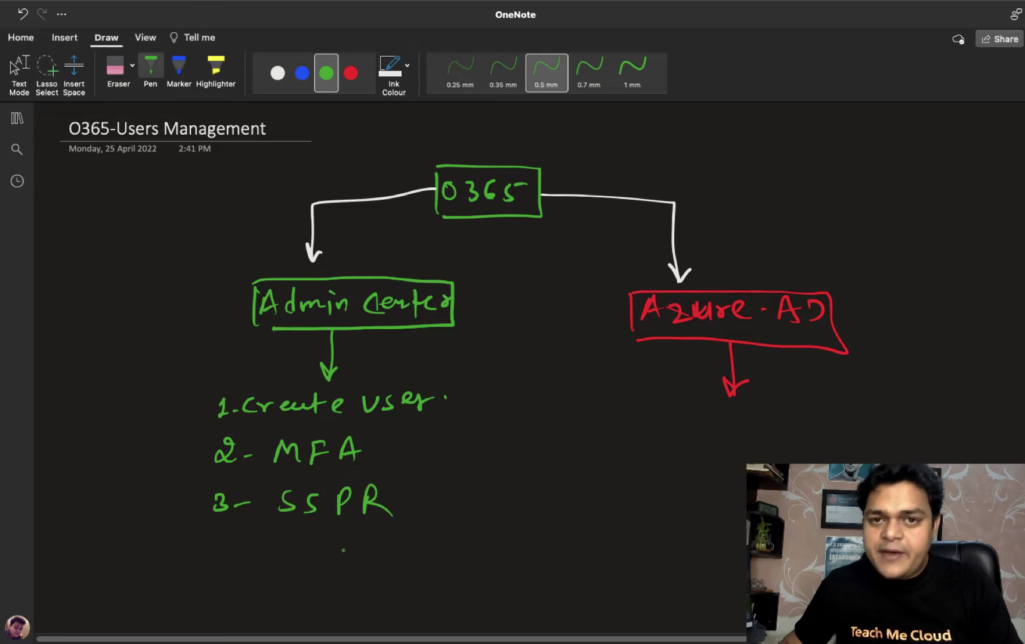
left_click_drag(222, 539, 237, 550)
left_click_drag(232, 538, 234, 561)
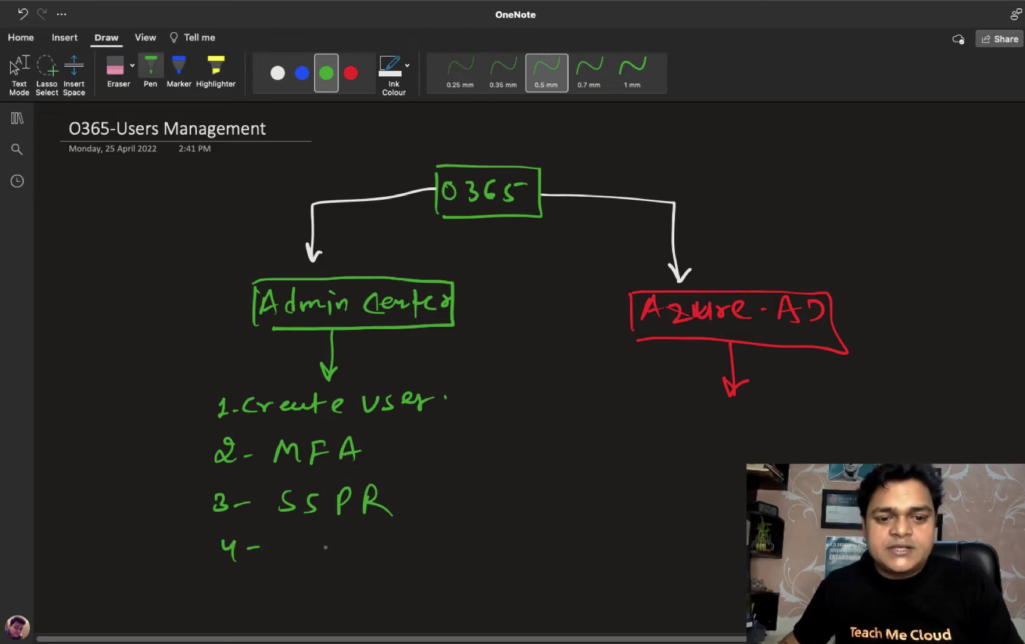
mouse_move(306, 541)
left_mouse_down()
mouse_move(305, 556)
mouse_move(333, 559)
left_mouse_up()
mouse_move(352, 537)
left_mouse_down()
mouse_move(356, 562)
mouse_move(364, 544)
left_mouse_up()
mouse_move(382, 544)
left_mouse_down()
mouse_move(387, 553)
mouse_move(394, 546)
left_mouse_up()
mouse_move(398, 547)
left_mouse_down()
mouse_move(432, 561)
mouse_move(463, 547)
left_mouse_up()
left_click_drag(471, 547, 501, 557)
left_click_drag(512, 547, 545, 563)
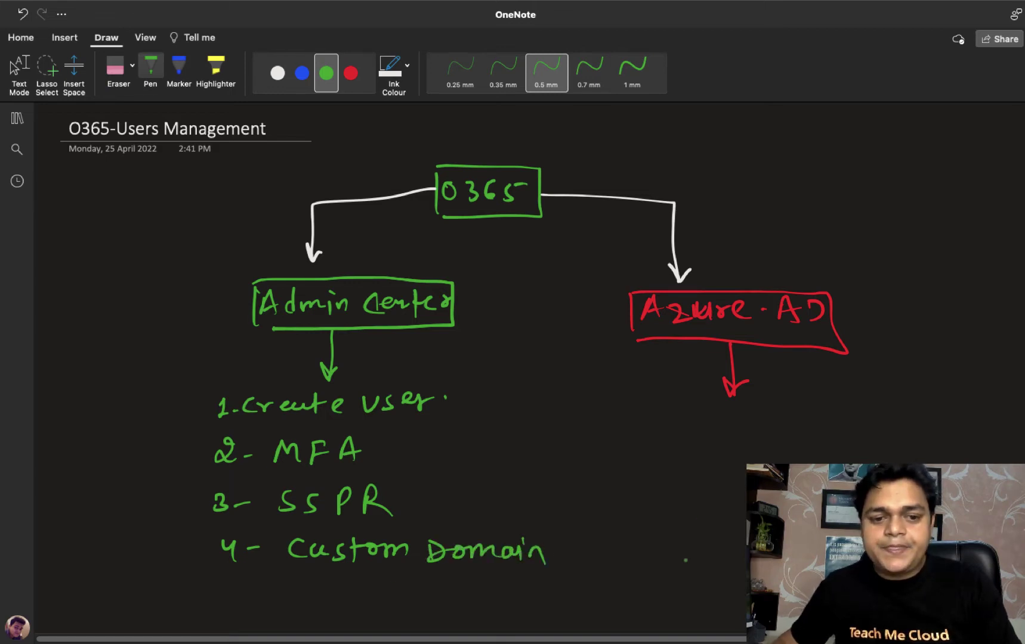
Step: Handwrite the fifth item '5- Bulk user's operation' and stop drawing
left_click_drag(226, 585, 222, 604)
left_click_drag(229, 584, 239, 582)
left_click_drag(244, 594, 380, 602)
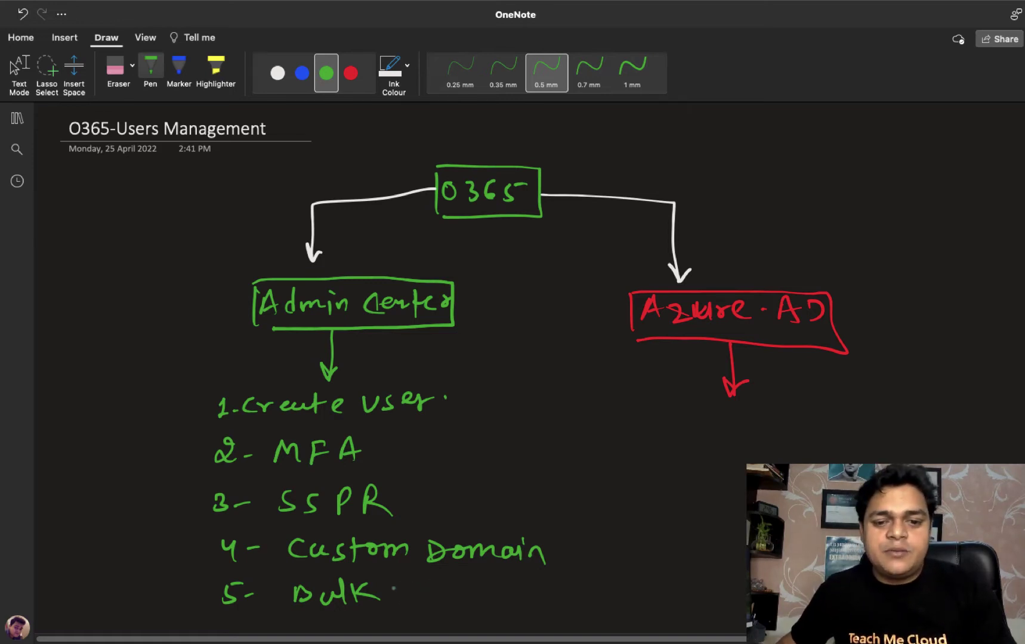
mouse_move(392, 589)
left_mouse_down()
mouse_move(629, 602)
mouse_move(638, 624)
left_mouse_up()
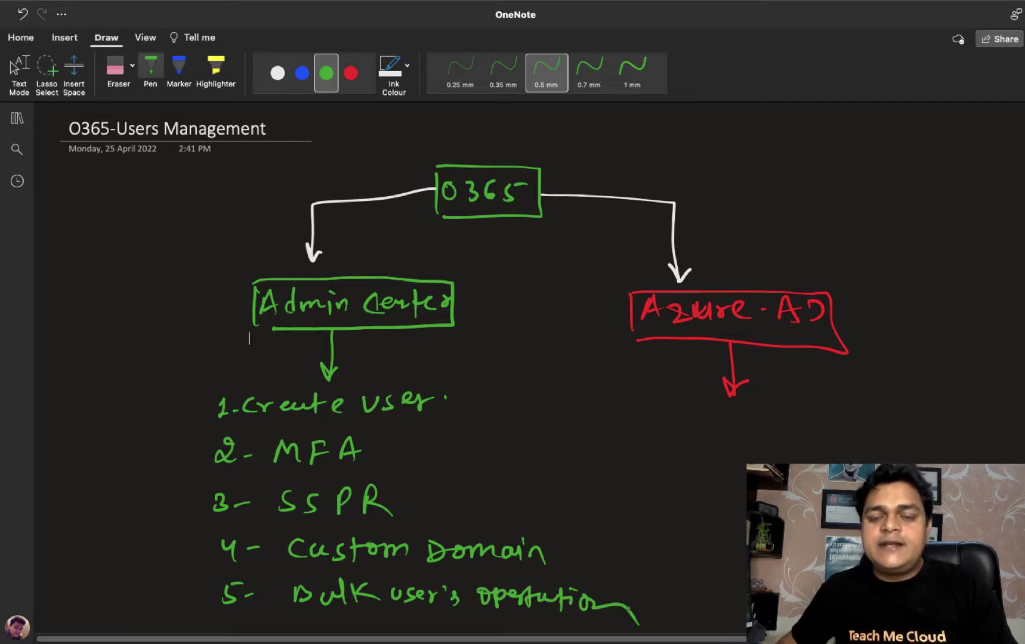
key("Escape")
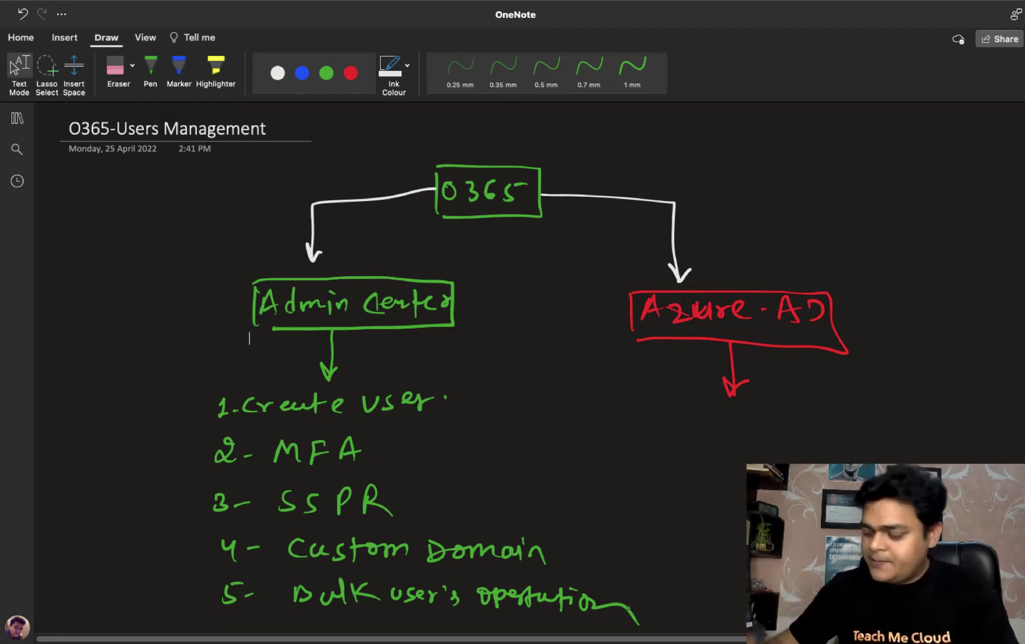
Step: Switch to red pen ink to tick the five features on the Azure AD side
left_click(150, 69)
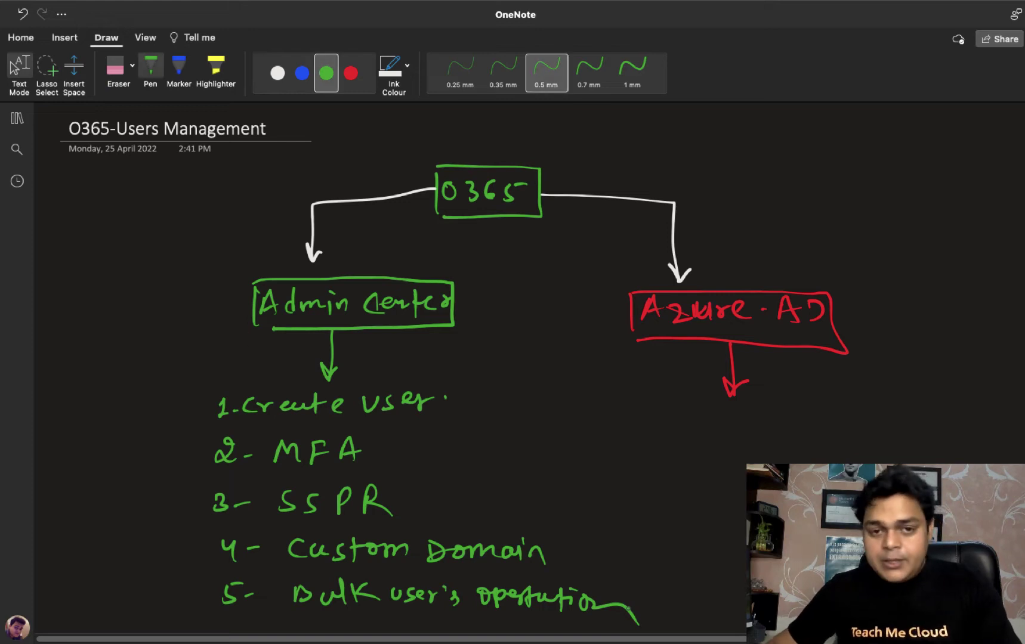
left_click(350, 72)
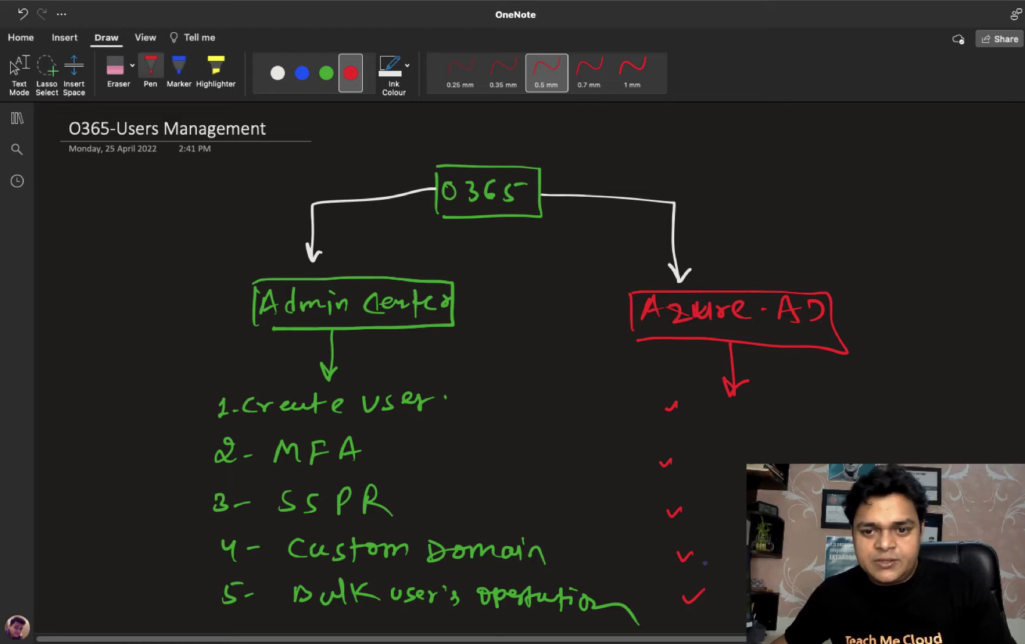
key("Escape")
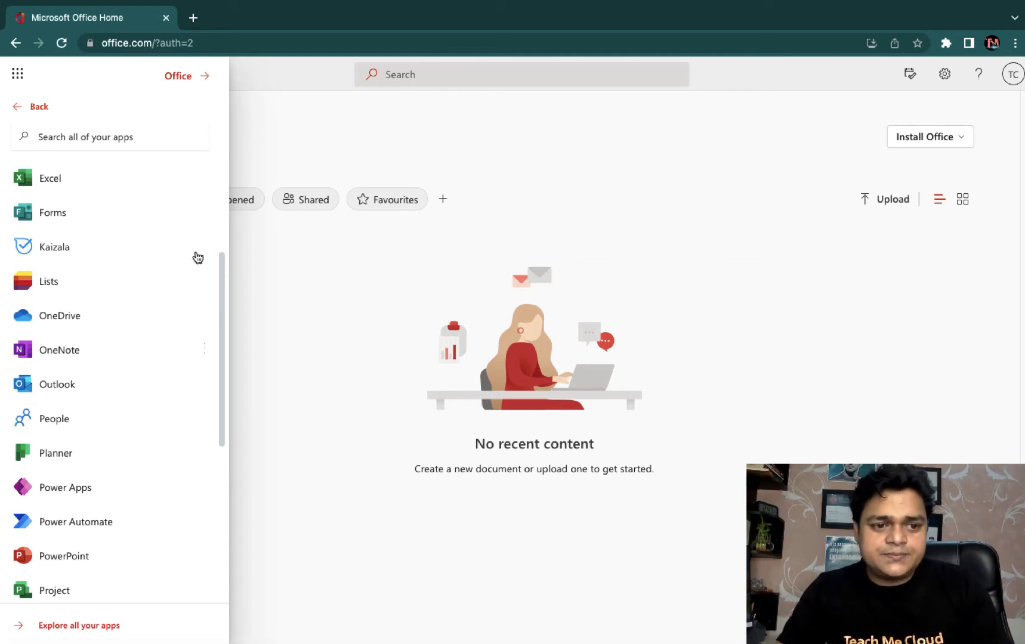
Step: Browse the Microsoft 365 app list and launch Admin in a new tab
scroll(45, 515, "down", 1)
scroll(44, 515, "down", 5)
scroll(43, 513, "up", 2)
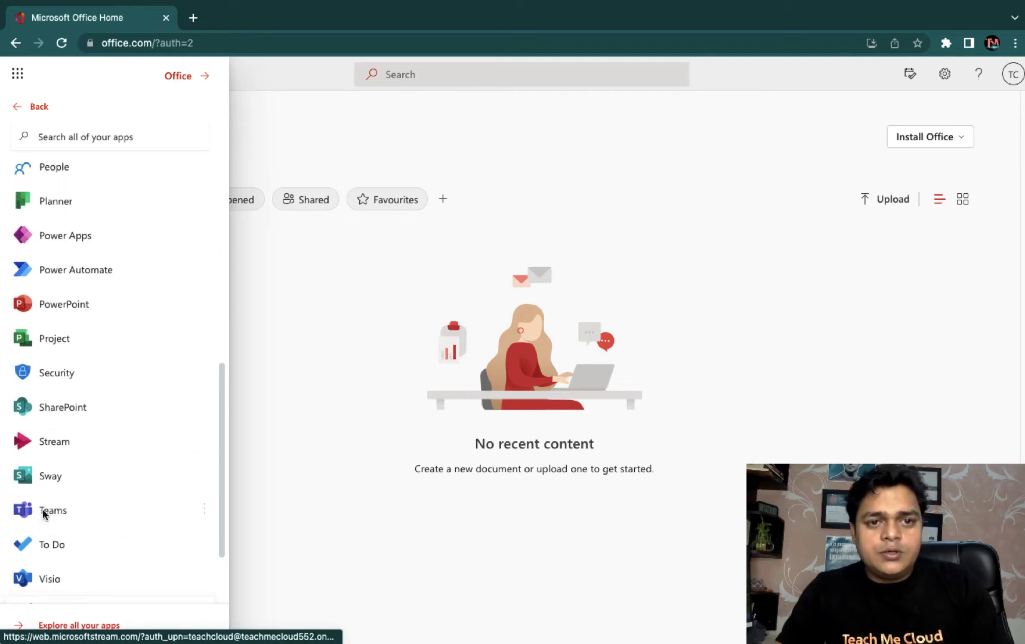
left_click(405, 157)
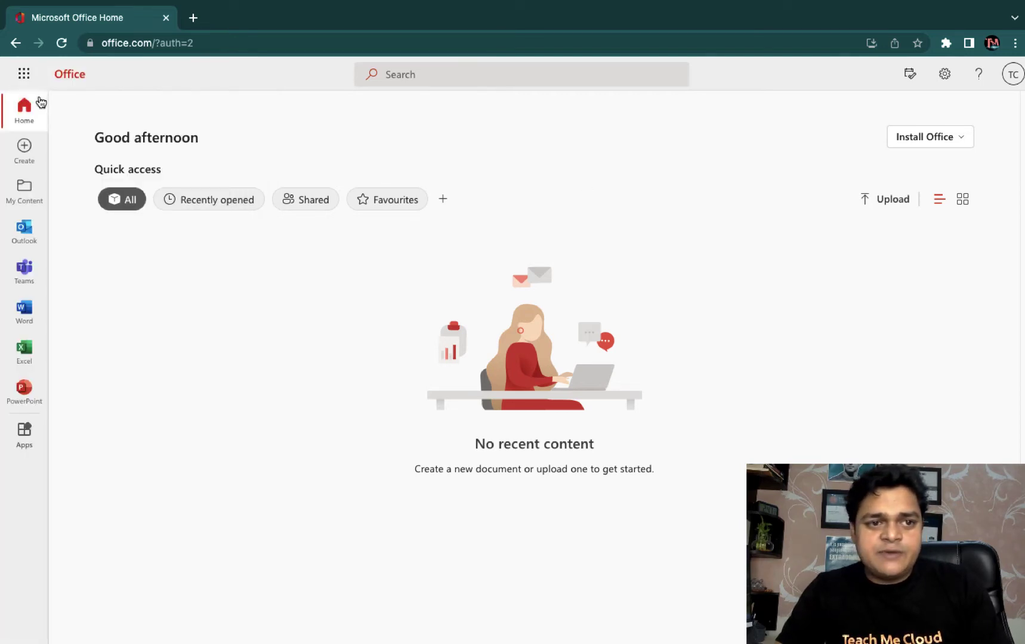
left_click(30, 76)
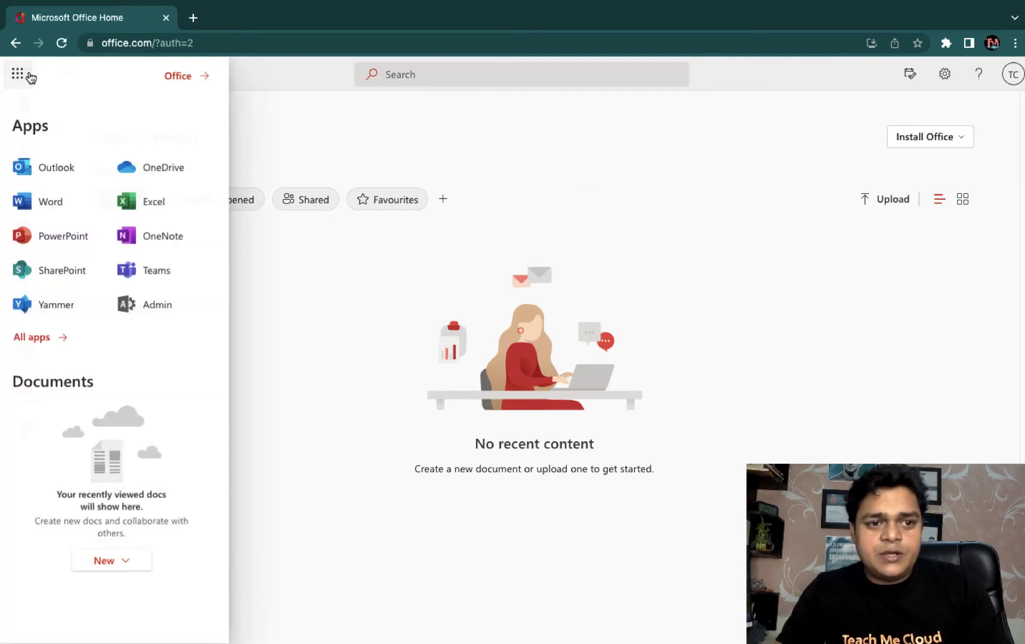
left_click(169, 308)
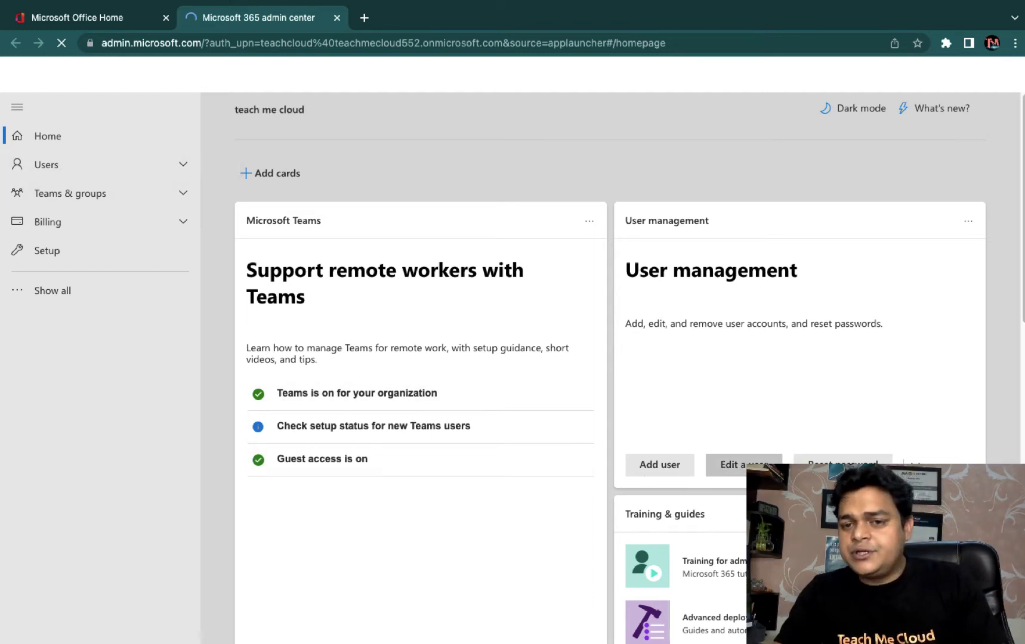
Step: Dismiss the 'What's your admin style?' popup and go to Users > Active users
scroll(608, 358, "down", 2)
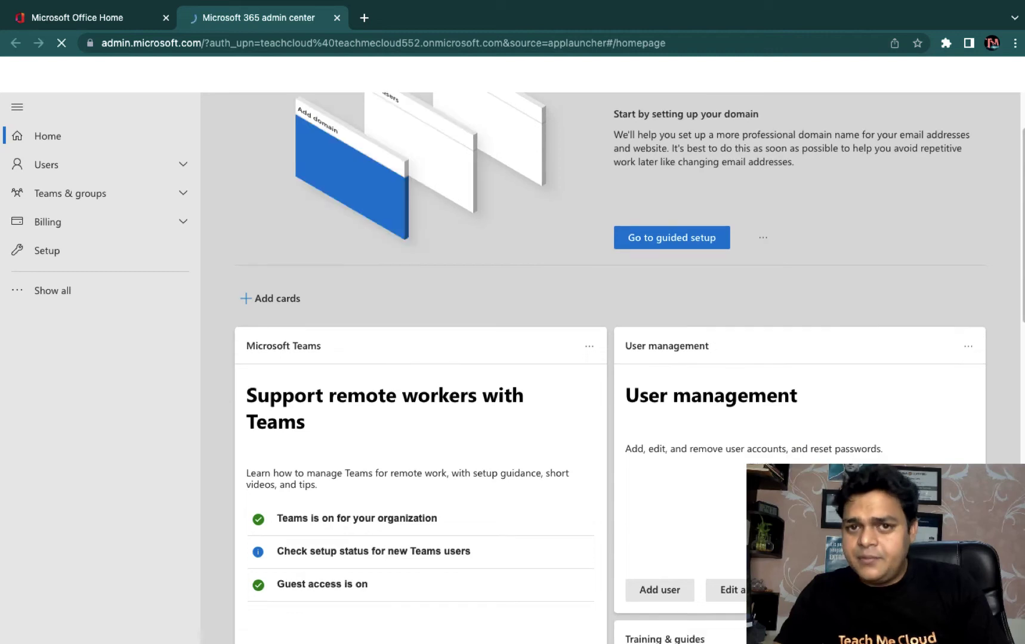
scroll(609, 358, "down", 3)
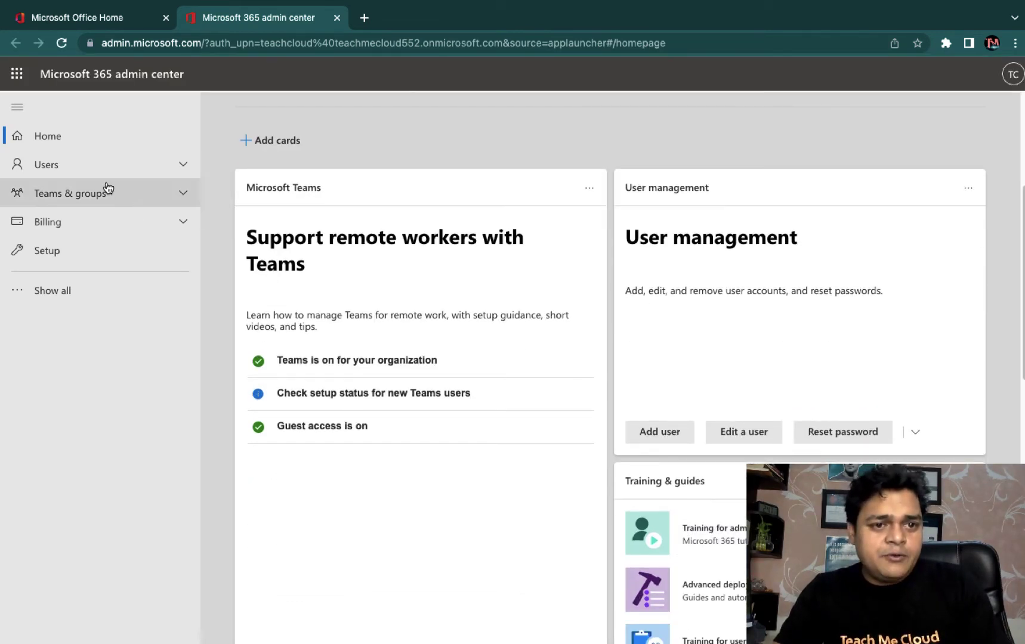
left_click(180, 162)
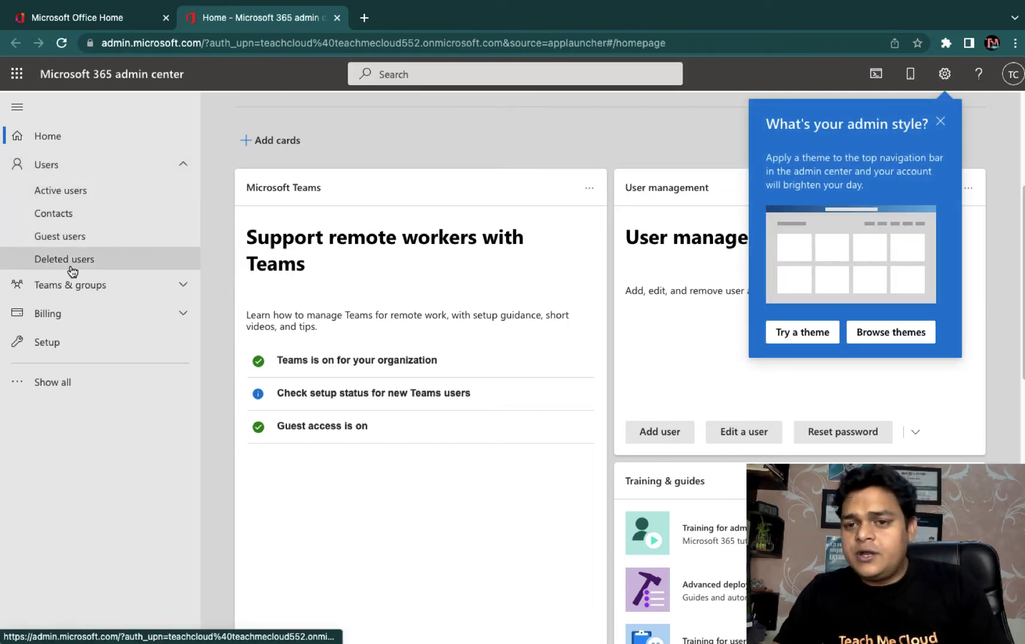
left_click(940, 122)
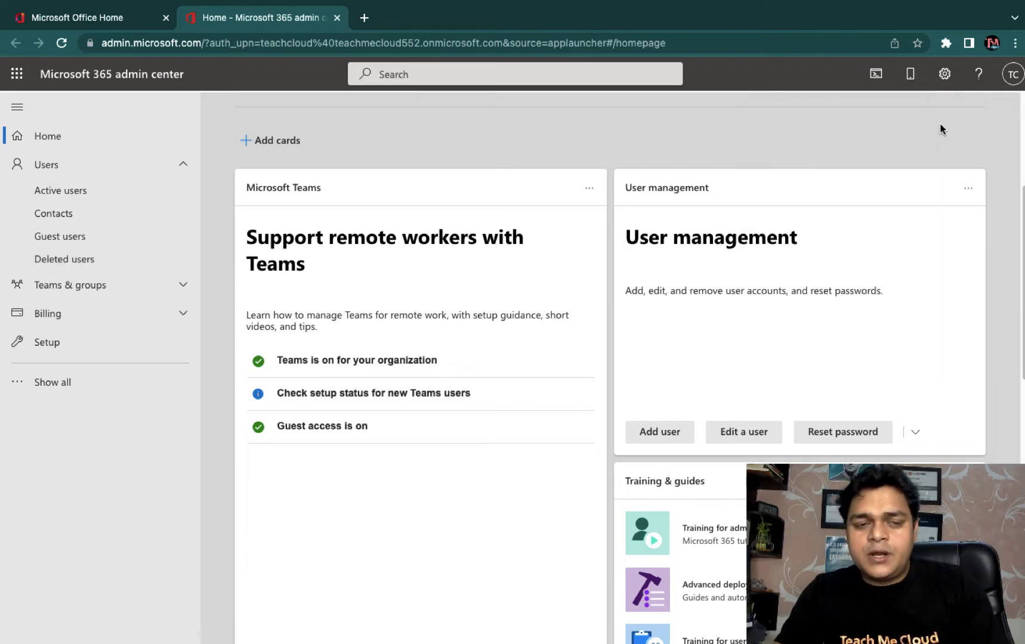
left_click(71, 191)
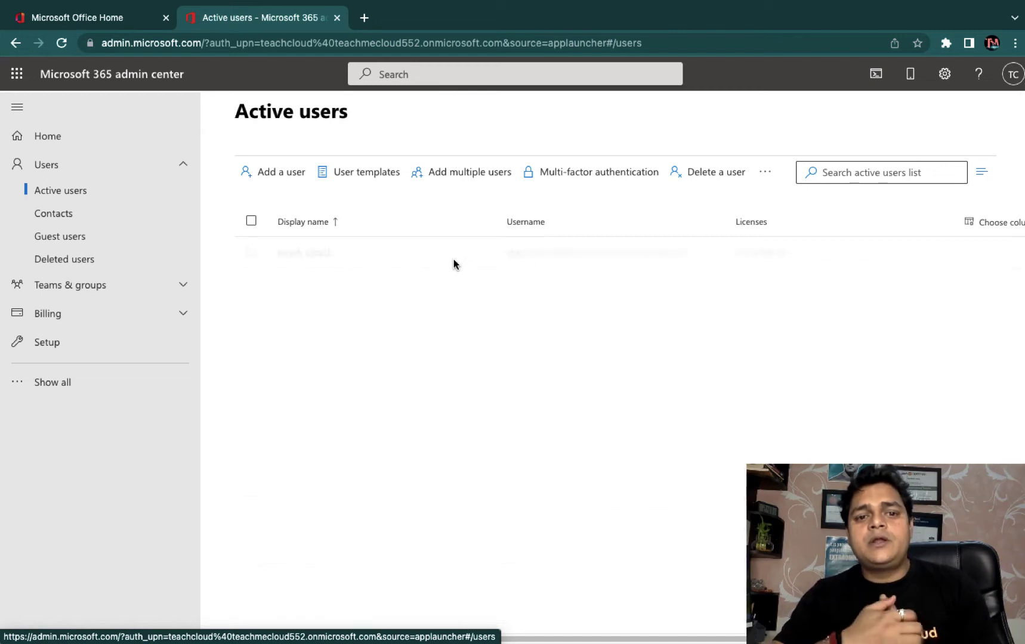
mouse_move(455, 264)
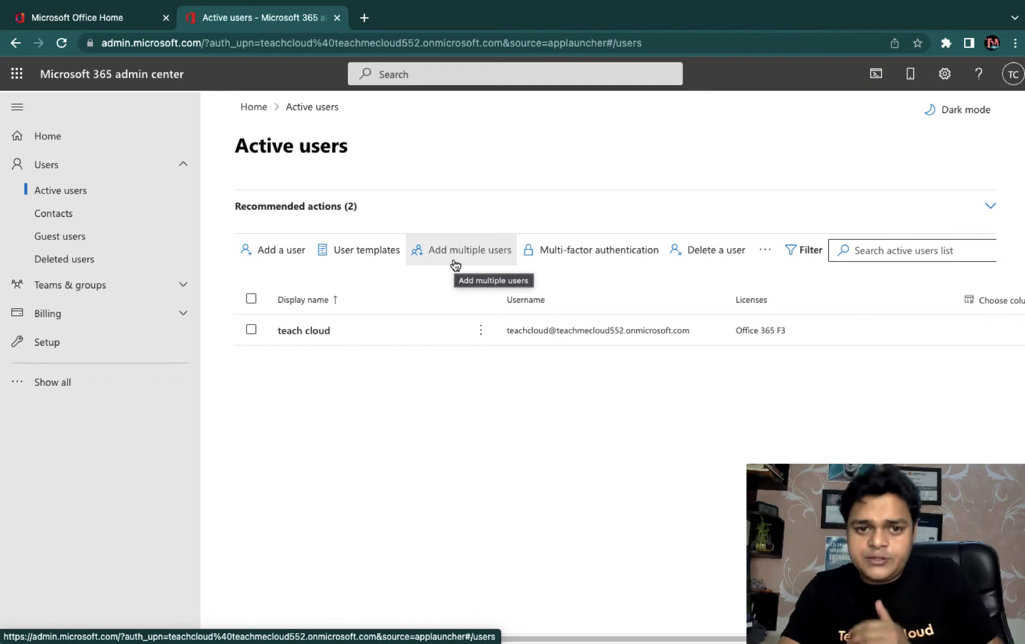
Step: Start Add a user and enter 'class' as first name, display name and username
left_click(280, 254)
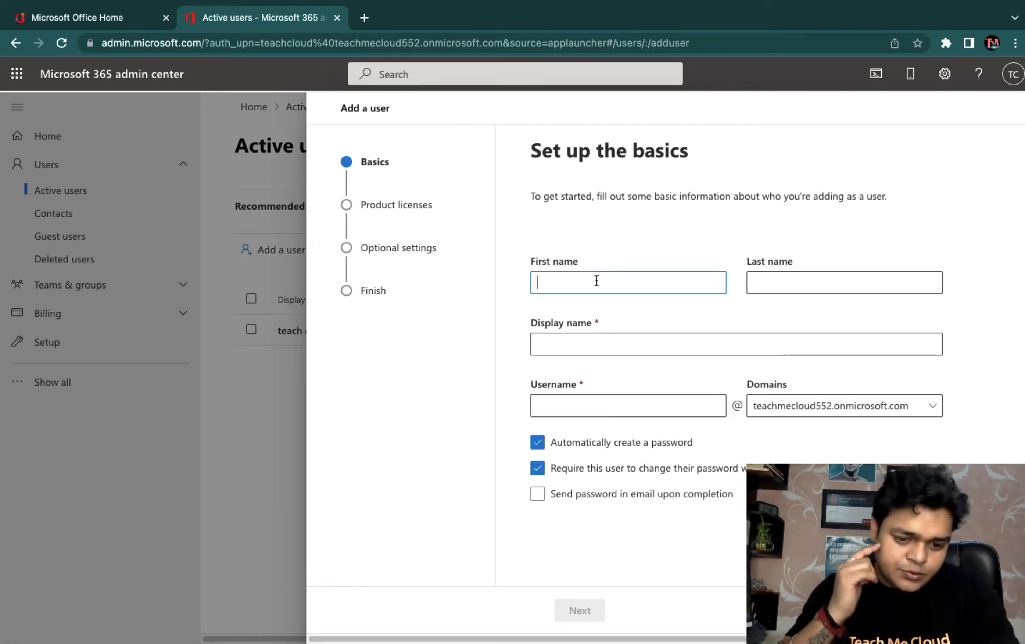
type("lass")
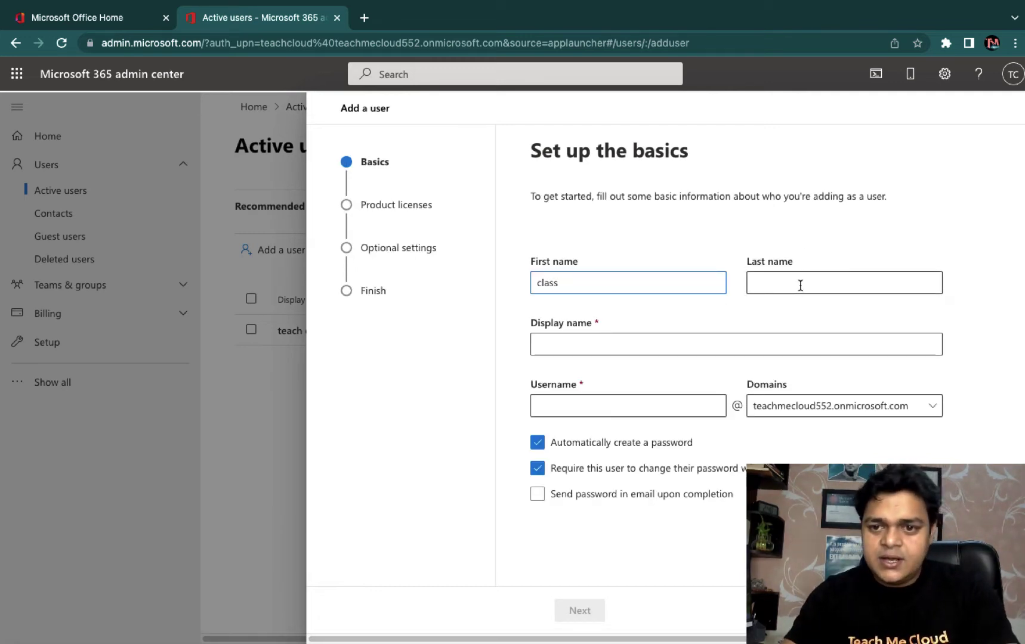
left_click(799, 284)
left_click(580, 343)
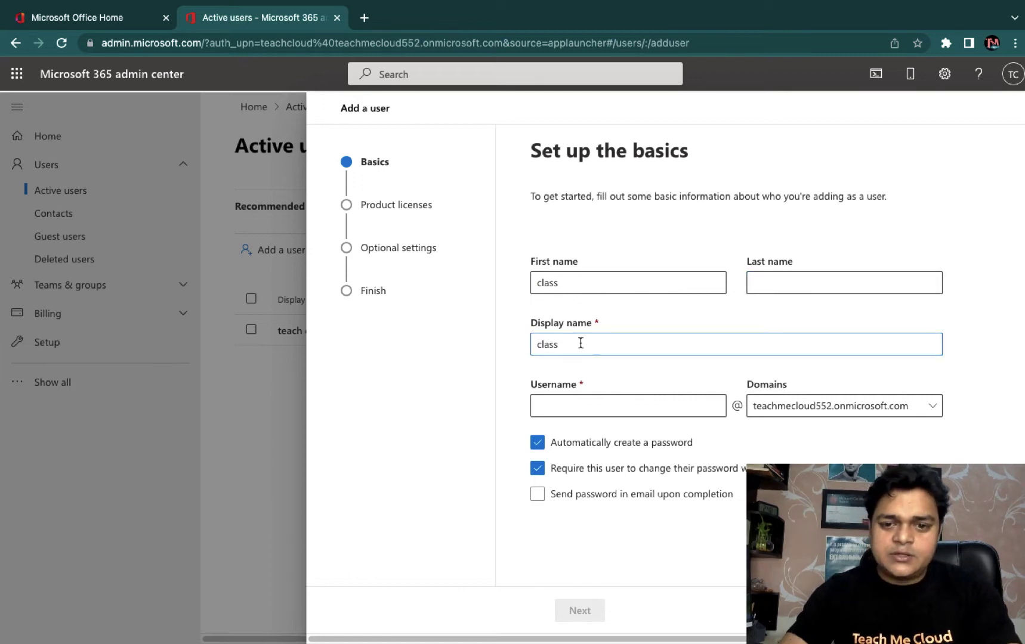
left_click(835, 420)
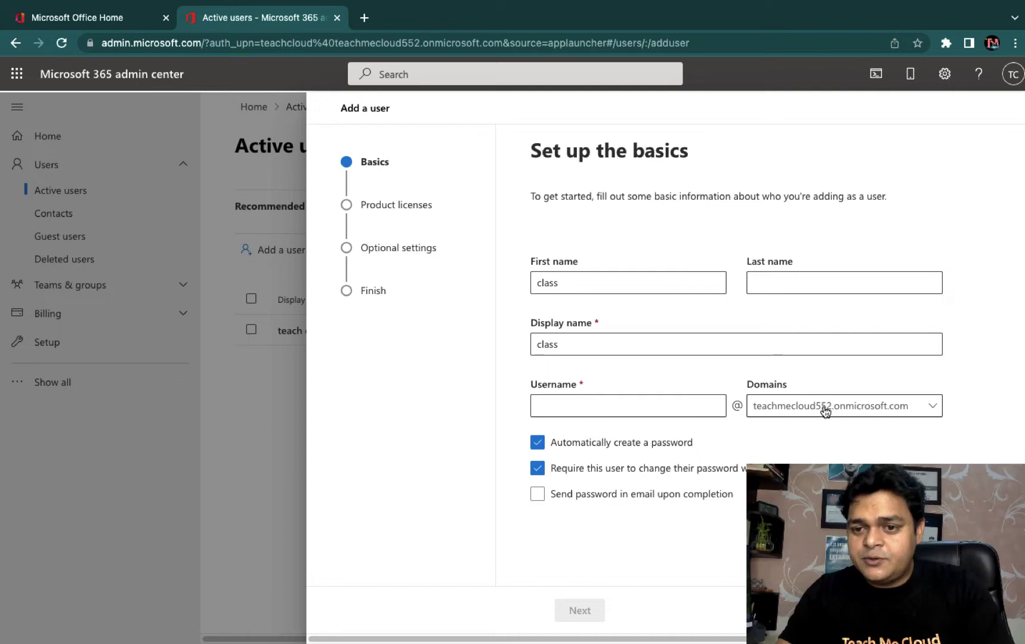
left_click(629, 406)
type("class")
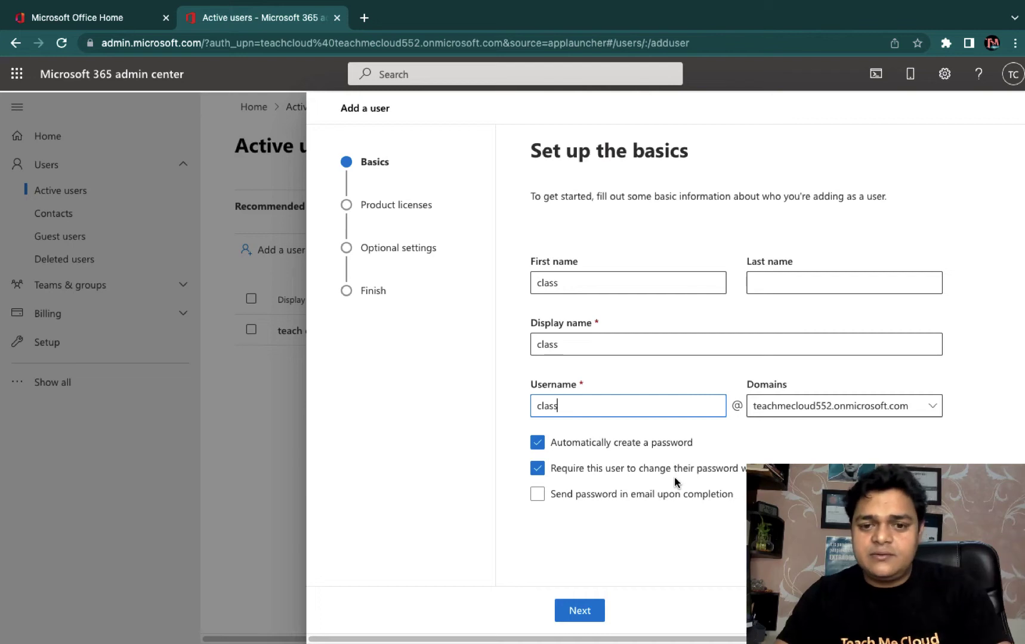
Step: Turn off the automatic password and type a custom password for the user
left_click(539, 475)
left_click(539, 474)
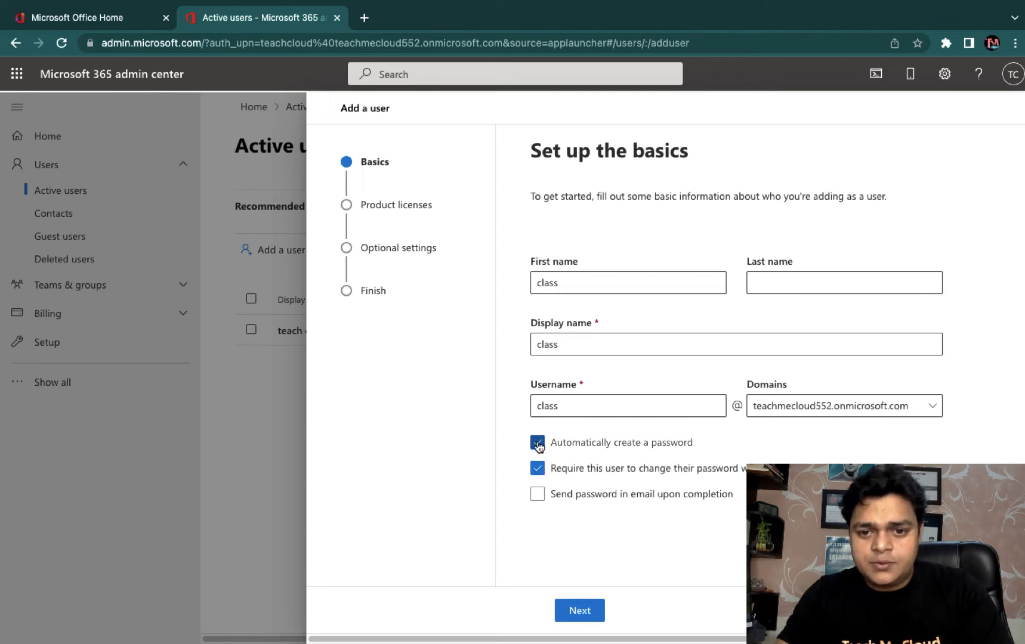
left_click(537, 443)
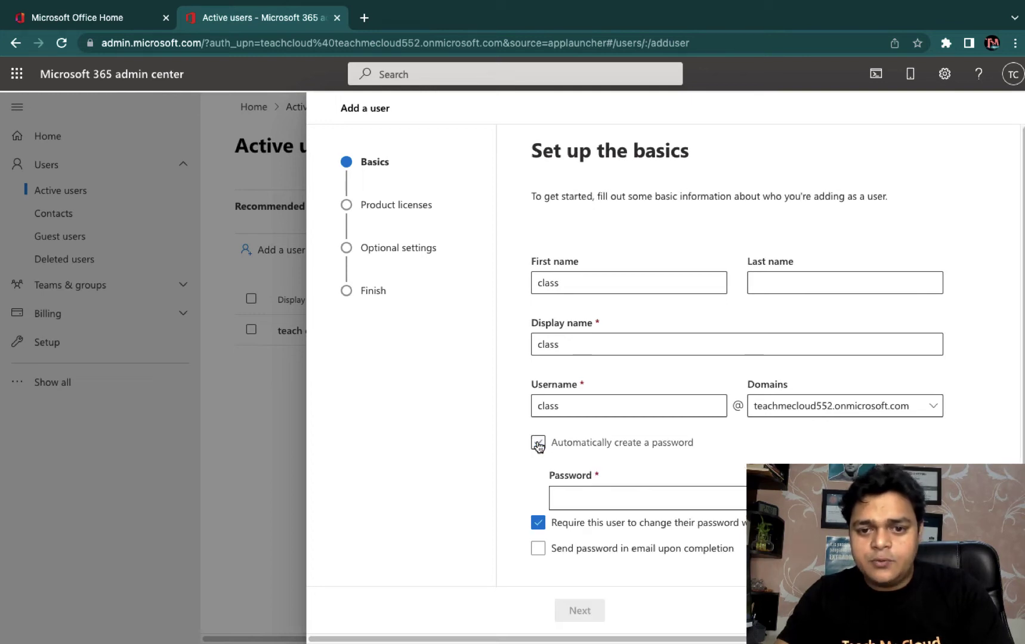
left_click(575, 493)
type("••••••")
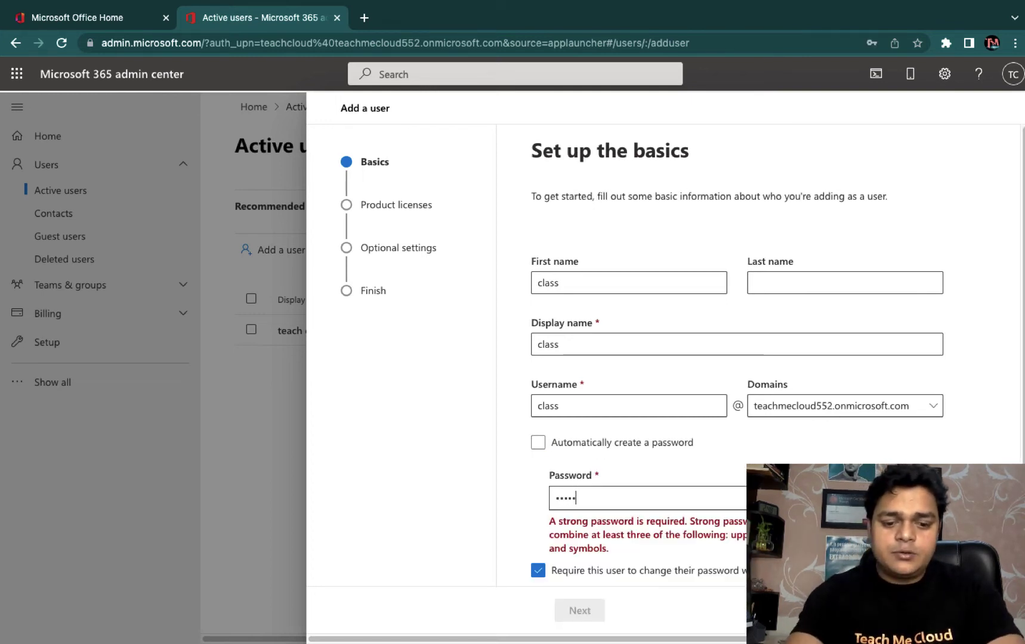
type("•••")
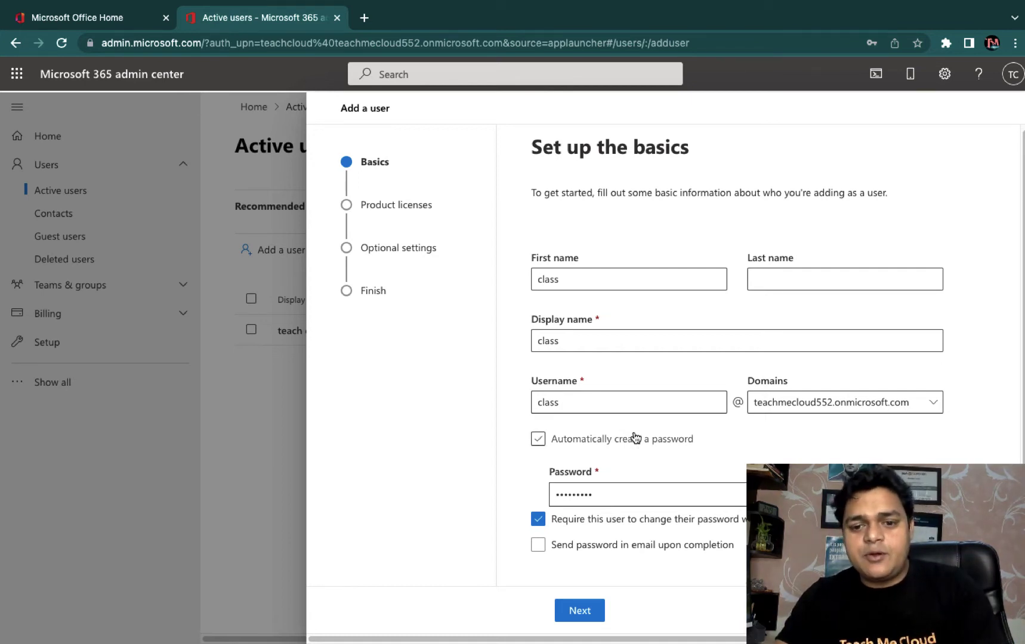
Step: Choose 'Create user without product license', skip optional settings, and reach Review and finish
left_click(580, 609)
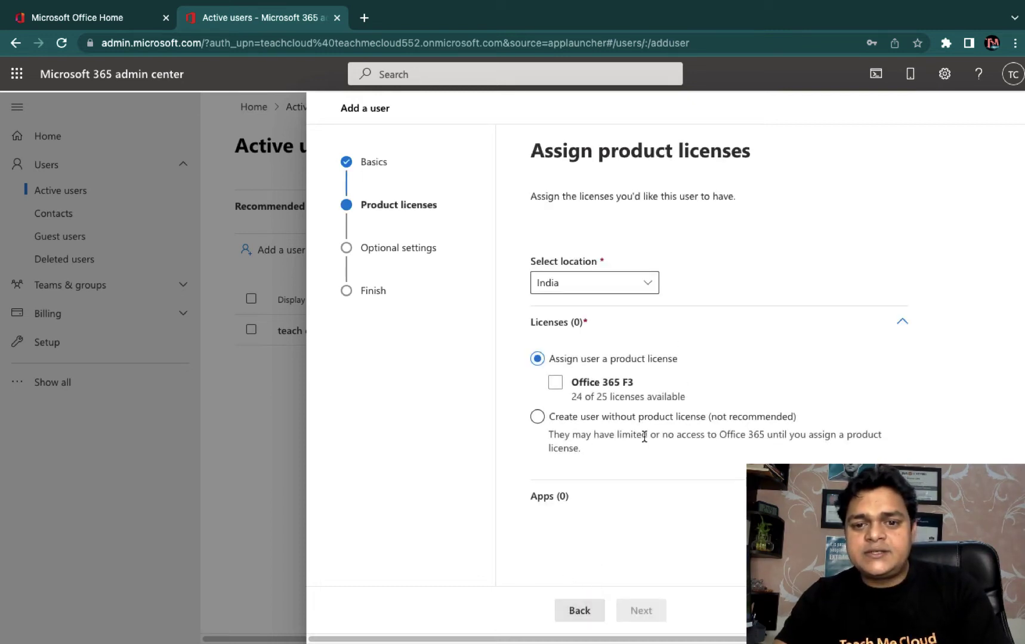
left_click(578, 387)
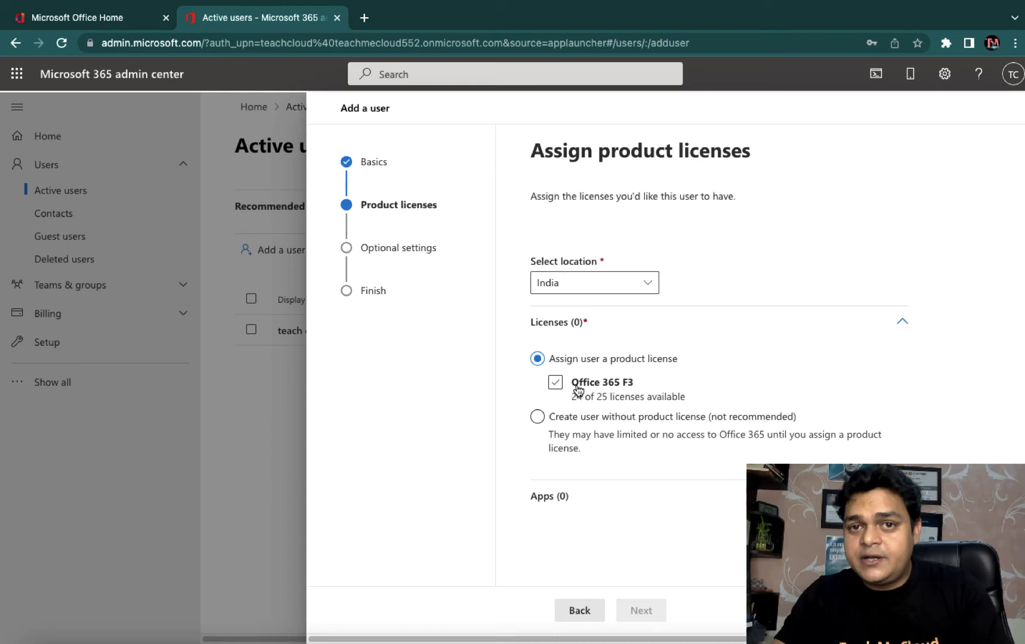
left_click(558, 382)
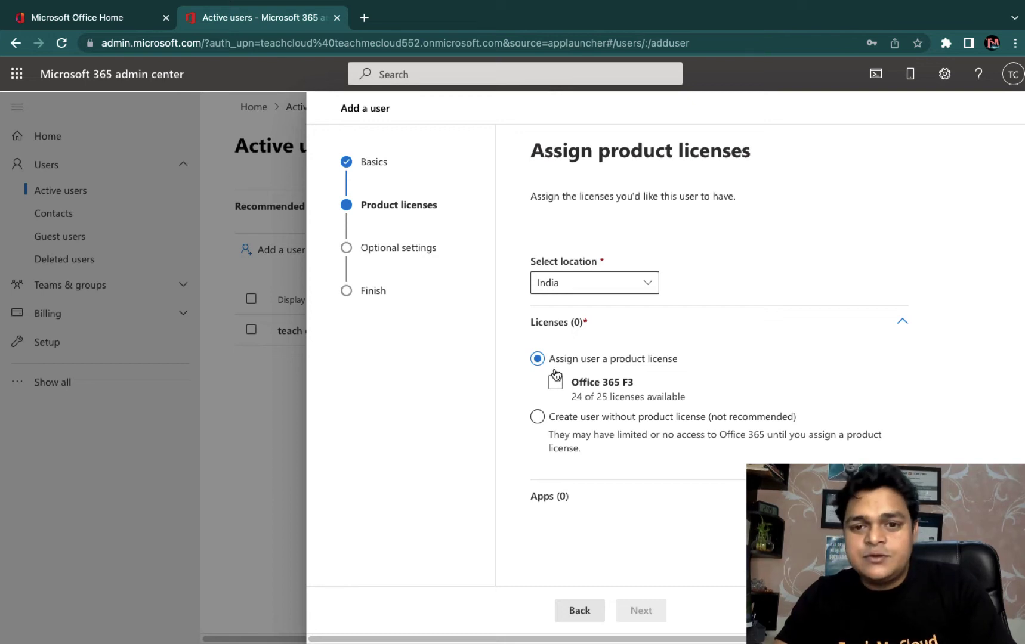
left_click(552, 380)
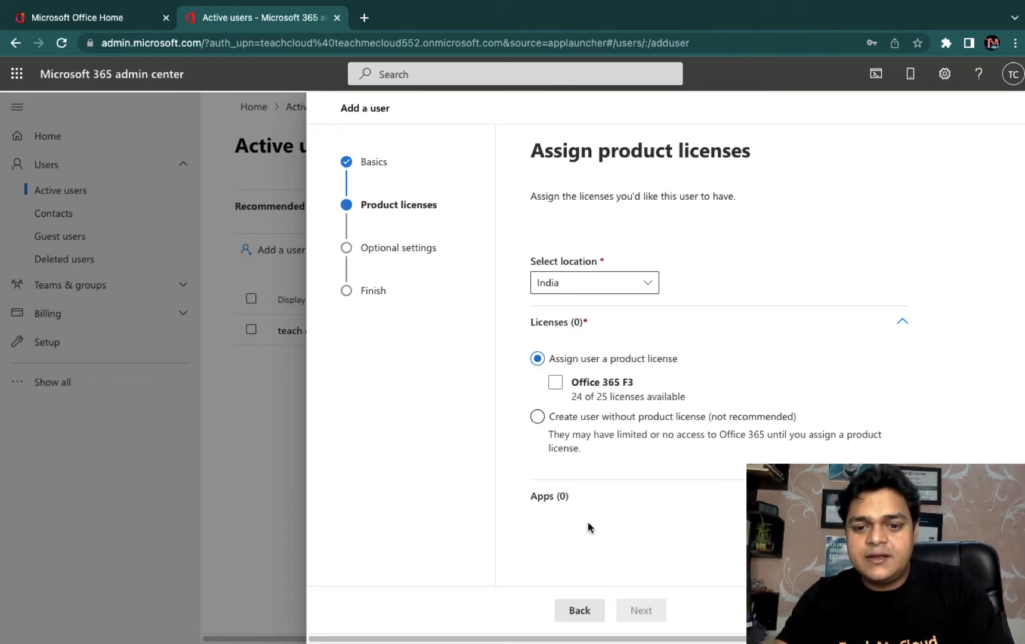
left_click(561, 426)
left_click(574, 508)
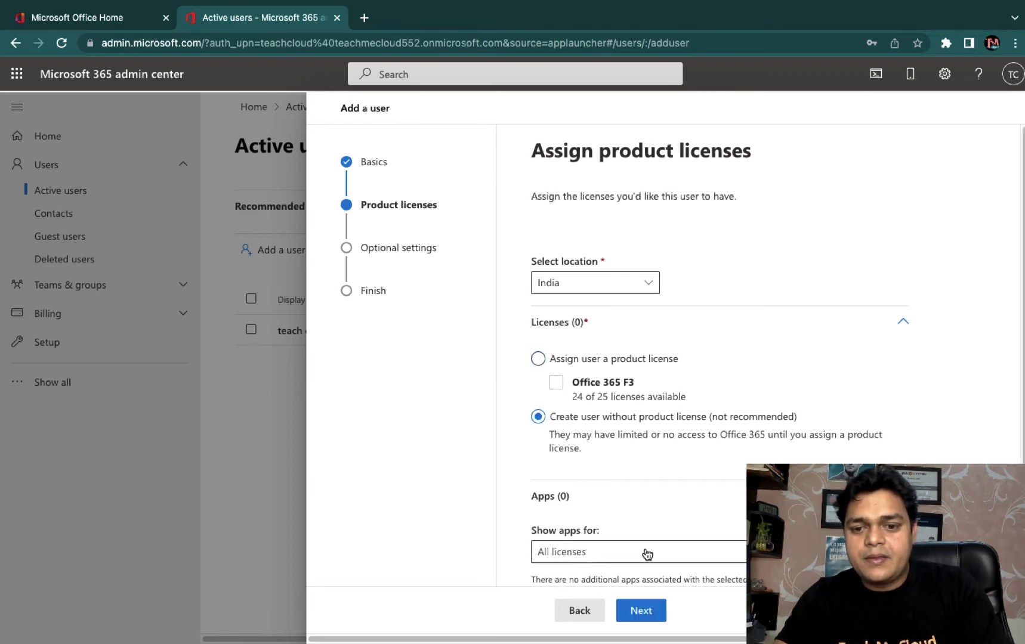
scroll(647, 554, "down", 1)
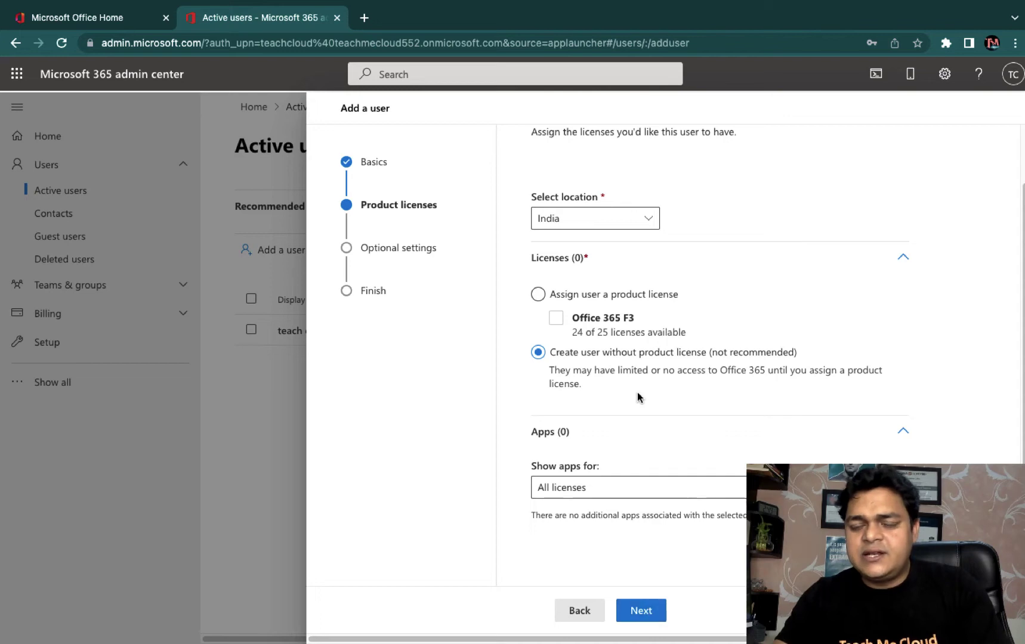
left_click(650, 606)
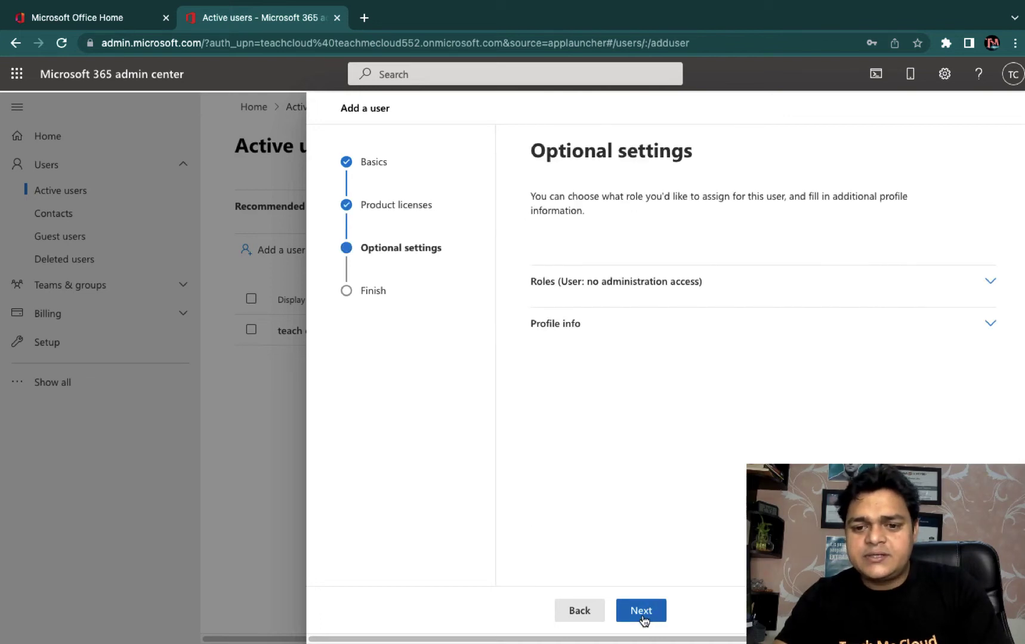
left_click(642, 614)
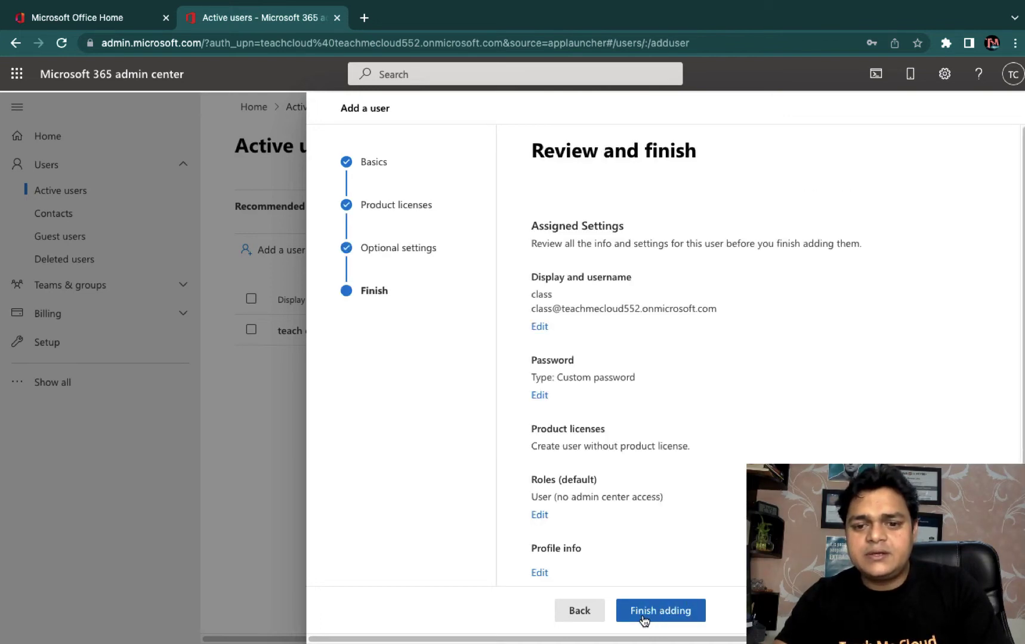
Step: Finish adding user 'class' and close the confirmation to see it unlicensed in Active users
left_click(659, 618)
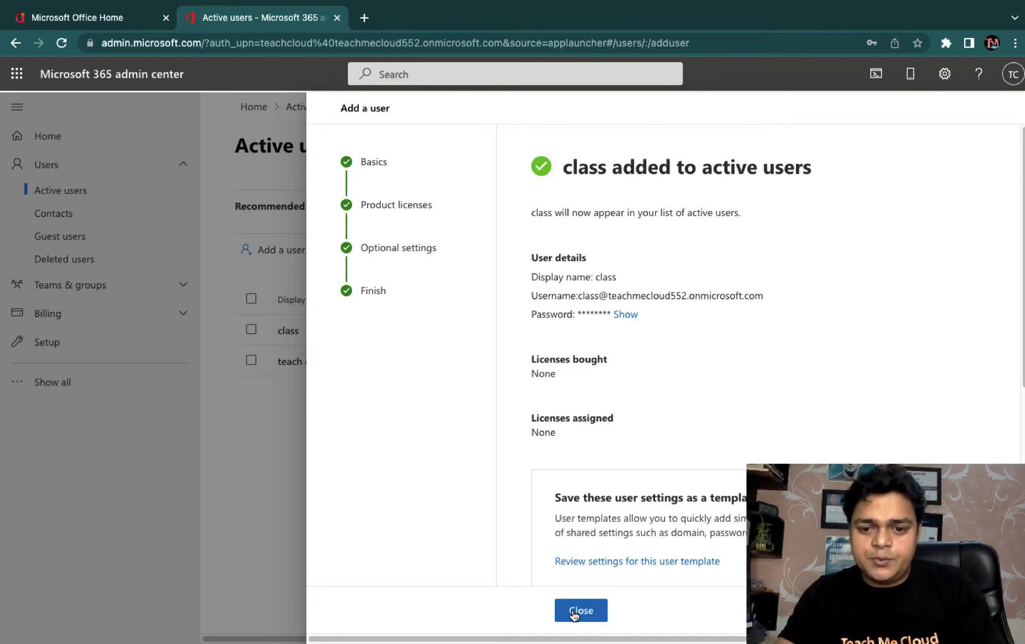
left_click(571, 611)
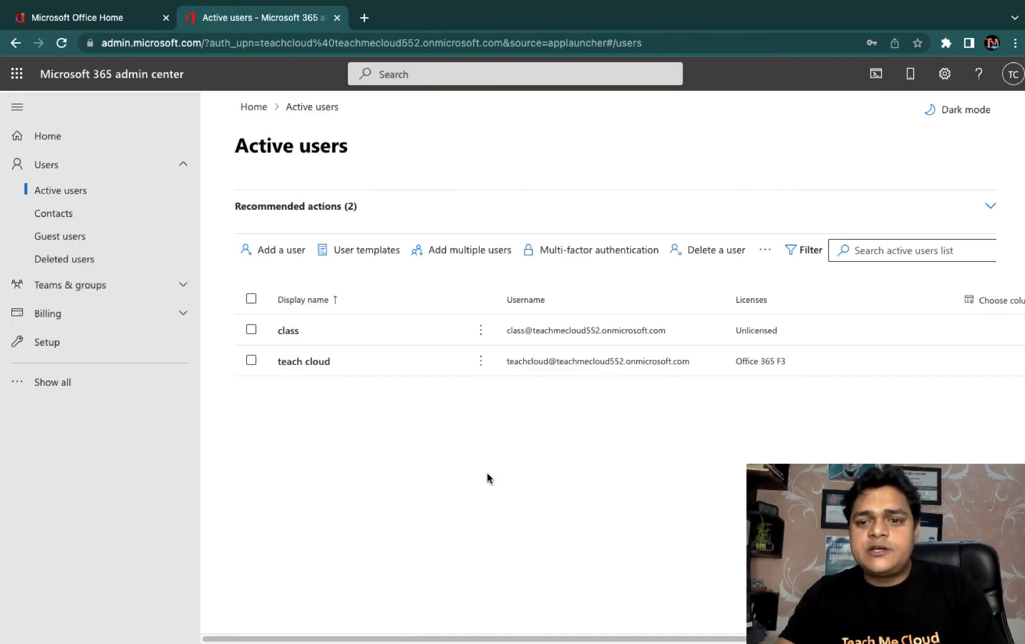
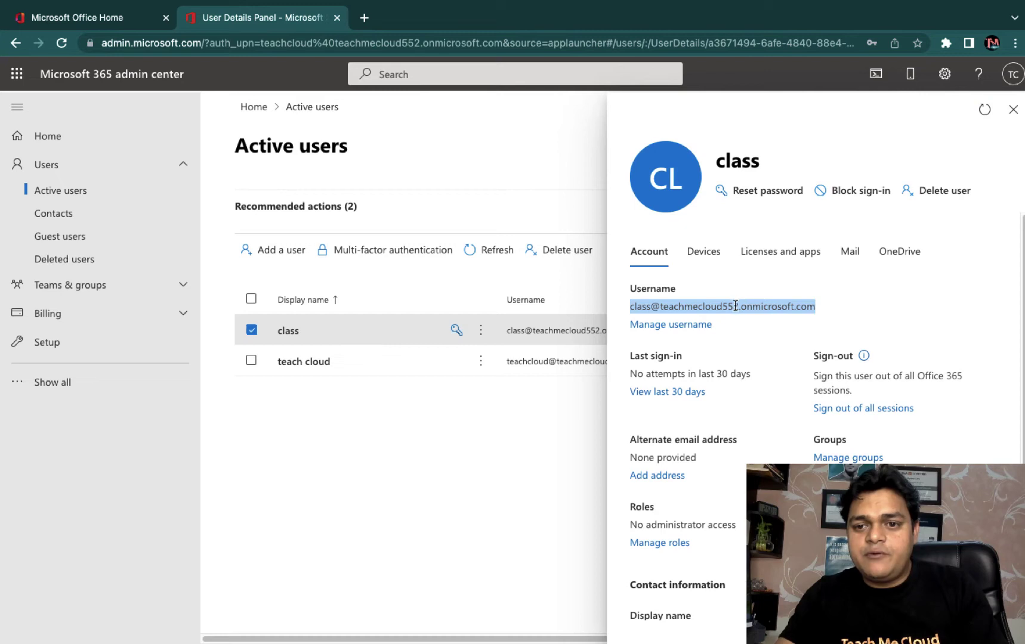
Step: Copy the new user's username, then load office.com in a new Chrome incognito window
right_click(735, 305)
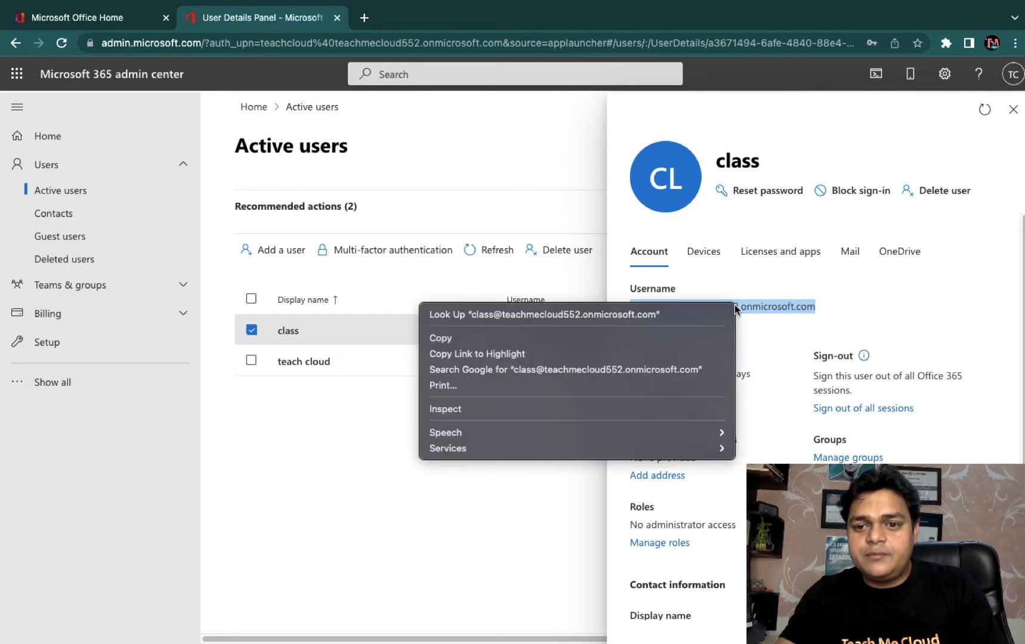
left_click(506, 338)
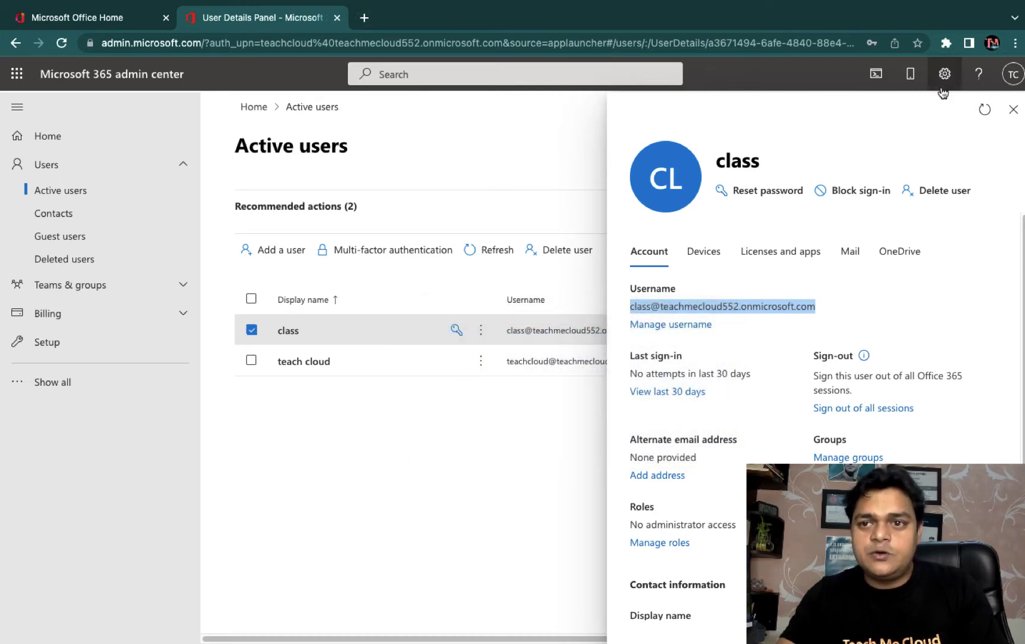
left_click(364, 18)
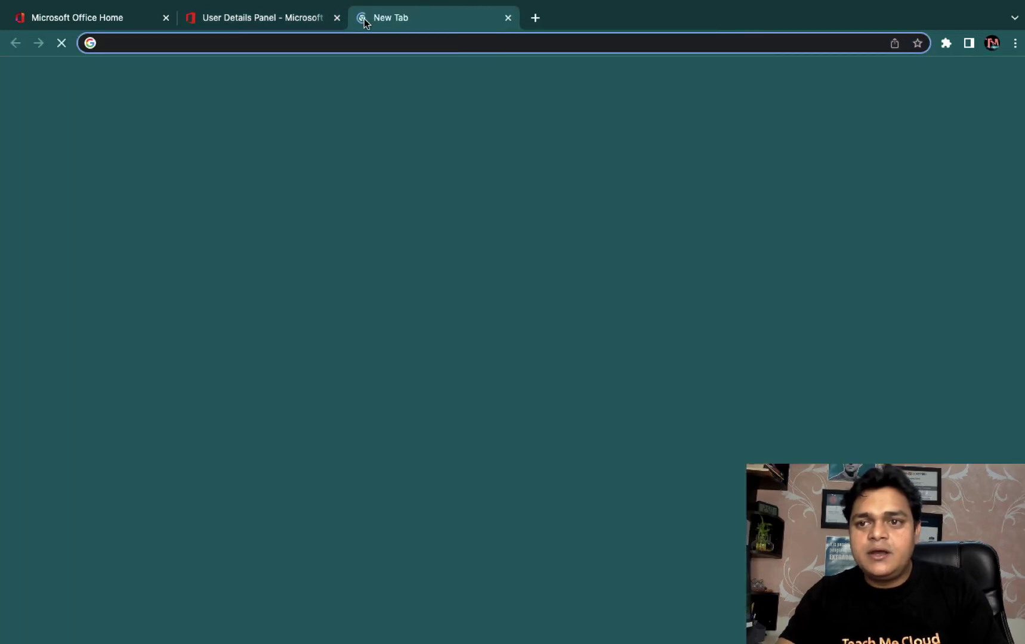
left_click(1014, 43)
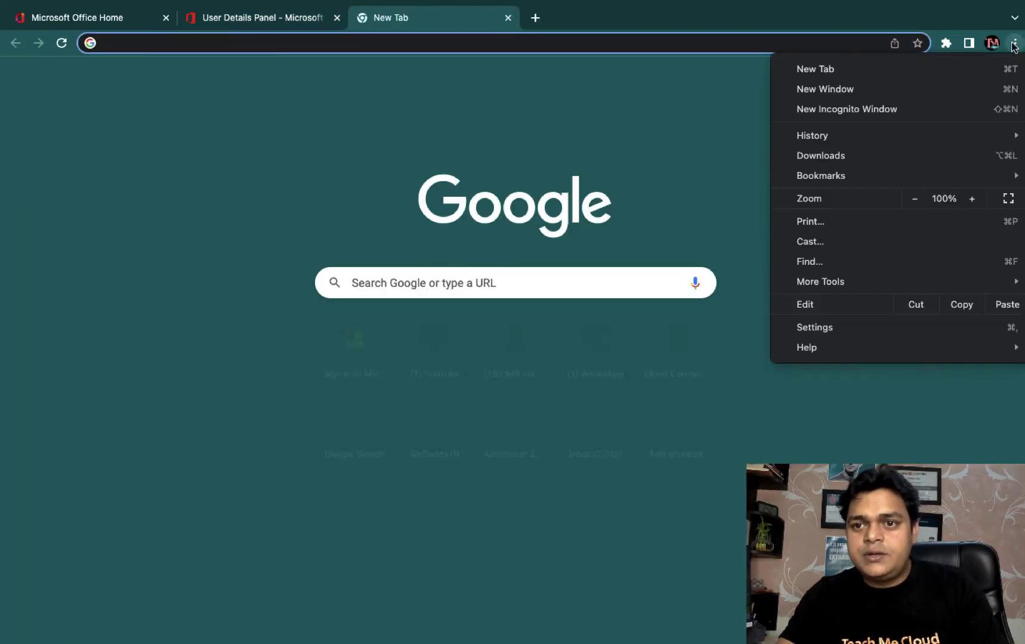
left_click(839, 110)
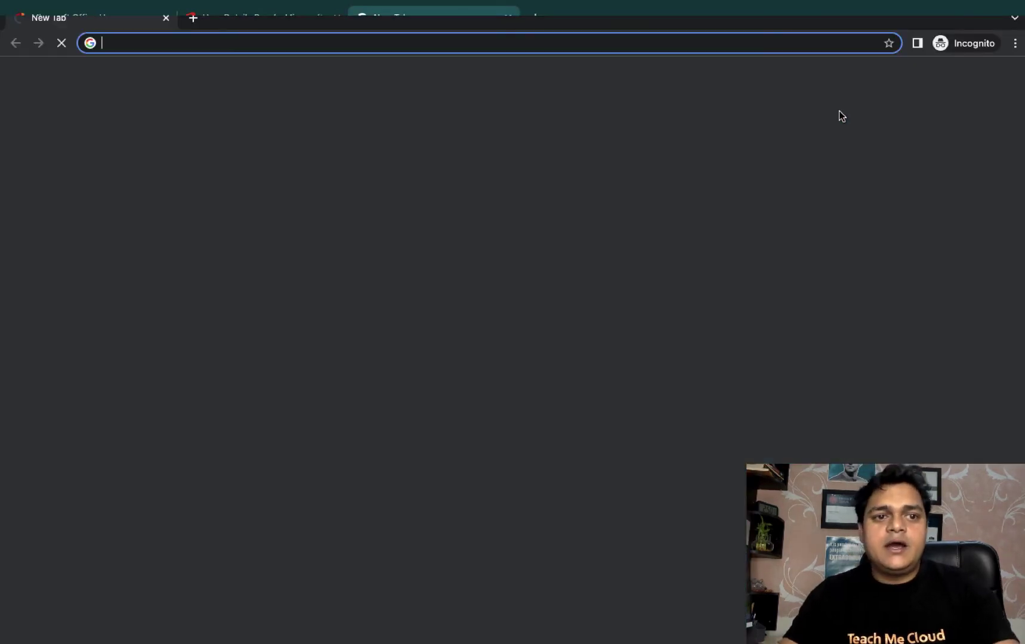
type("off")
key("Return")
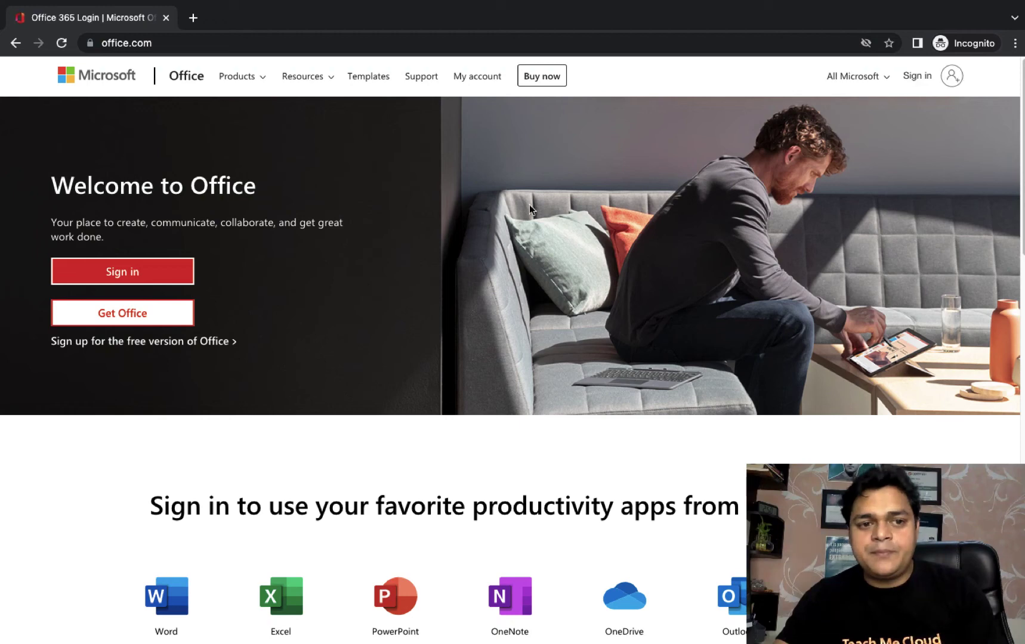
Step: Sign in to Office with the pasted username and the temporary password
left_click(156, 273)
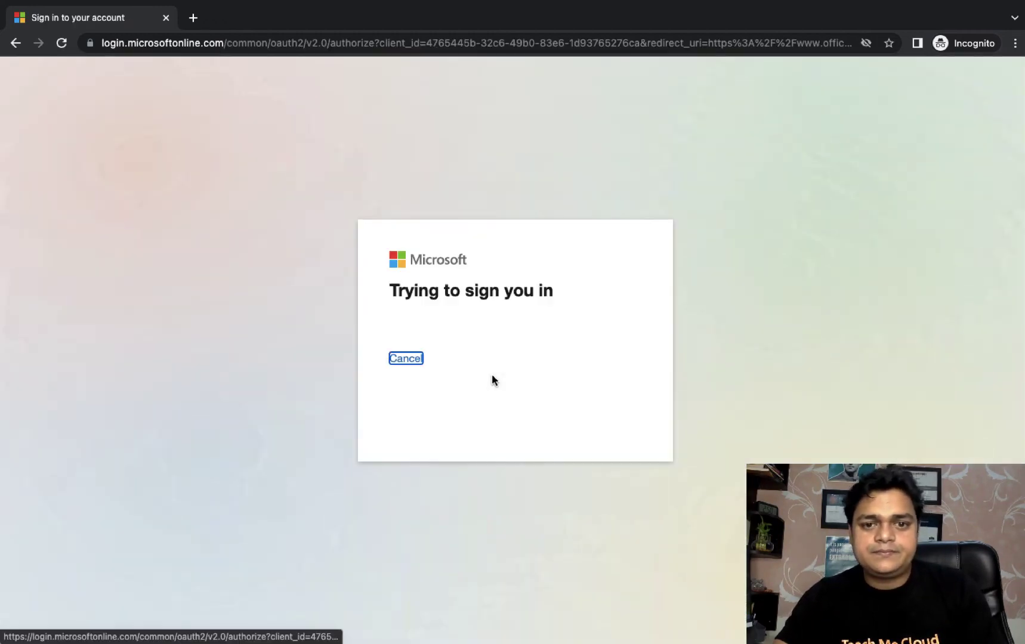
key("super+v")
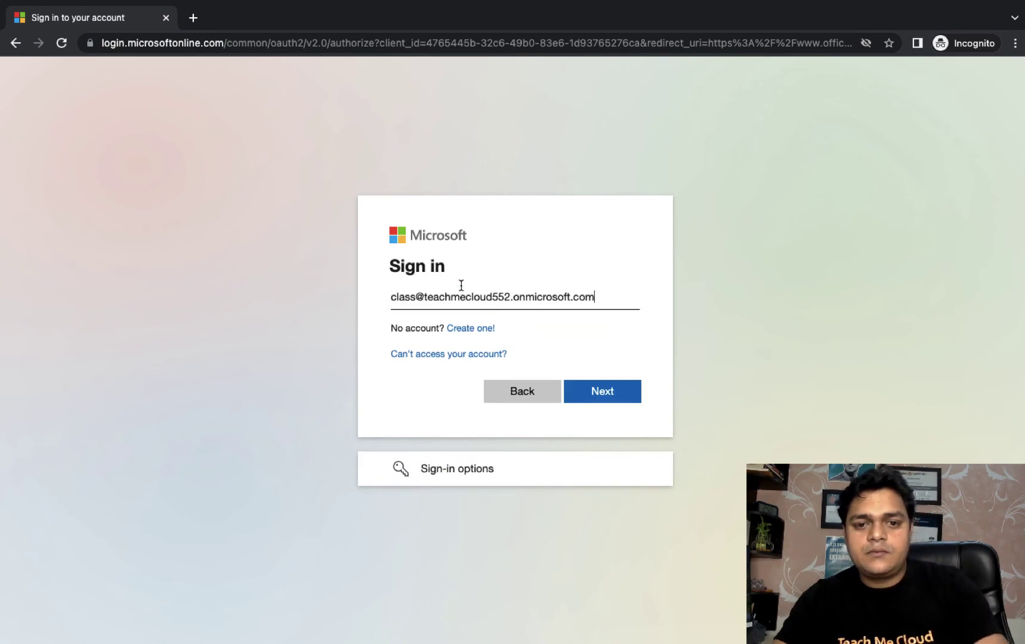
left_click(605, 394)
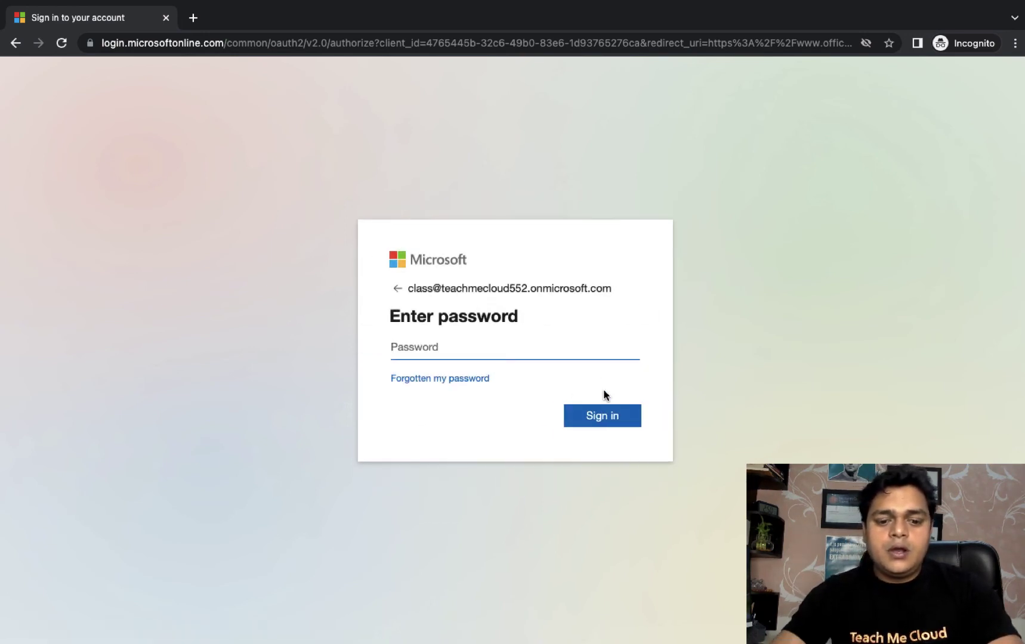
type("•••")
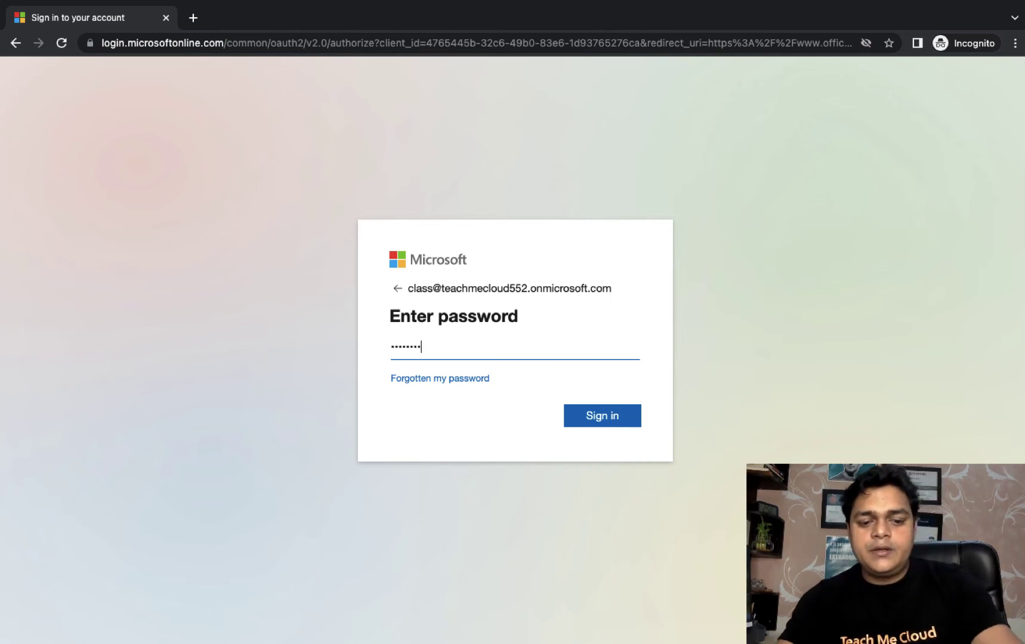
key("Return")
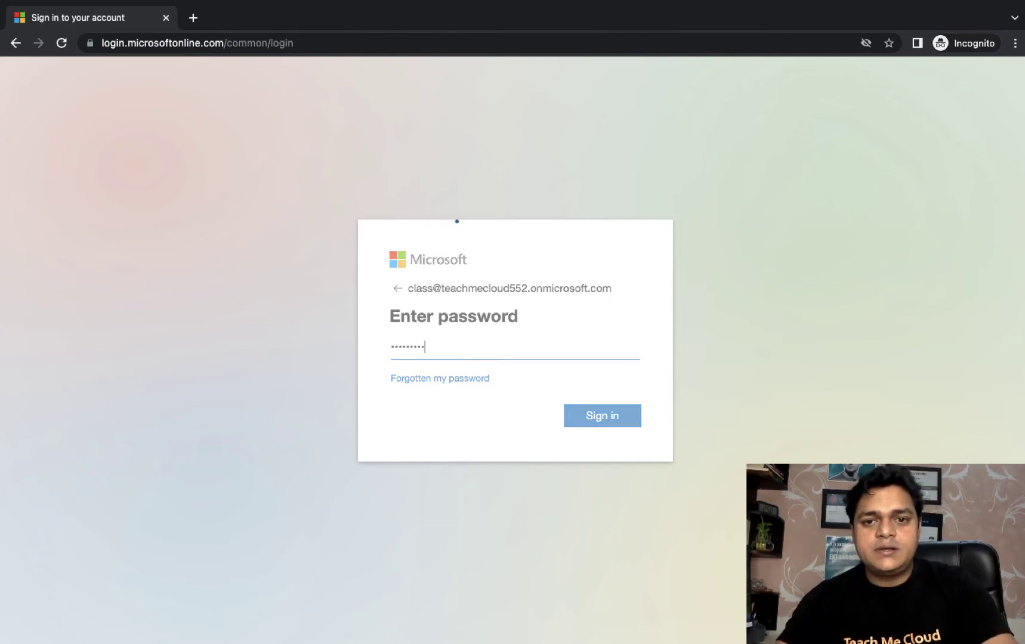
Step: Replace the temporary password by entering the current password and a new one
type("•••••")
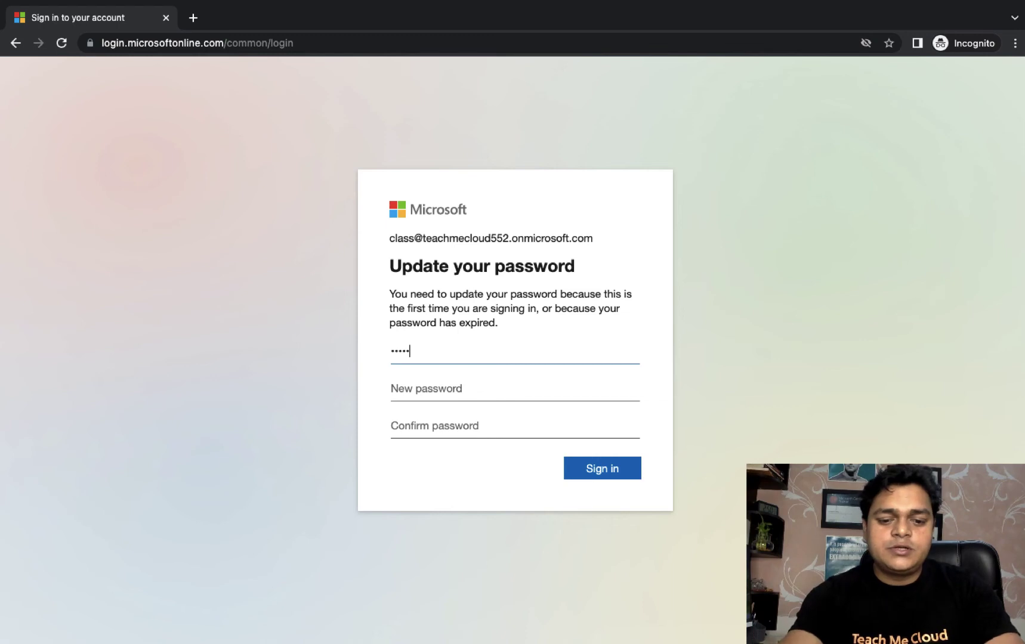
type("••••")
key("Tab")
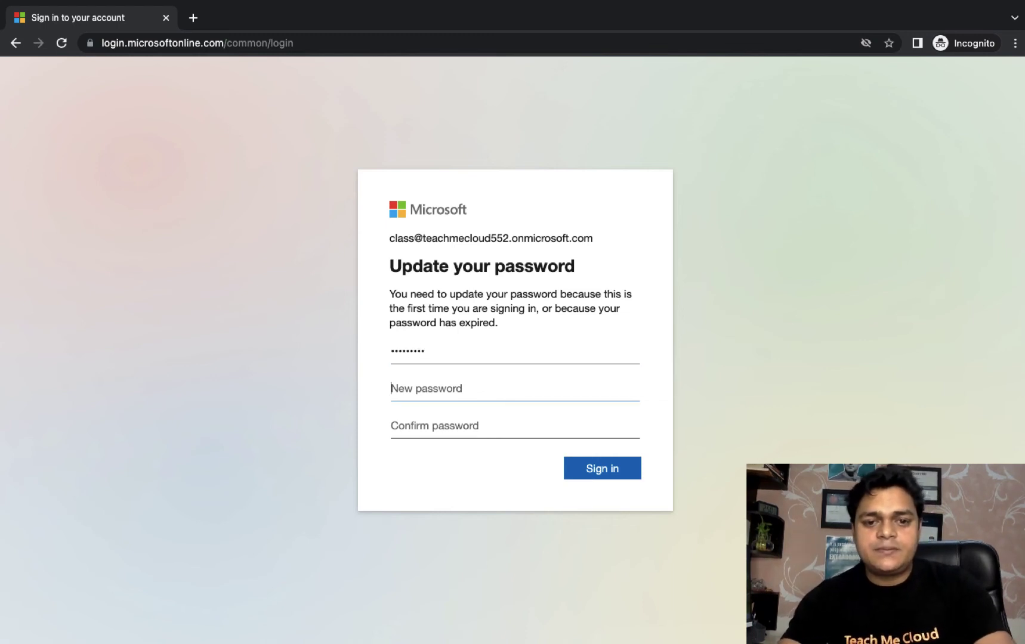
type("•")
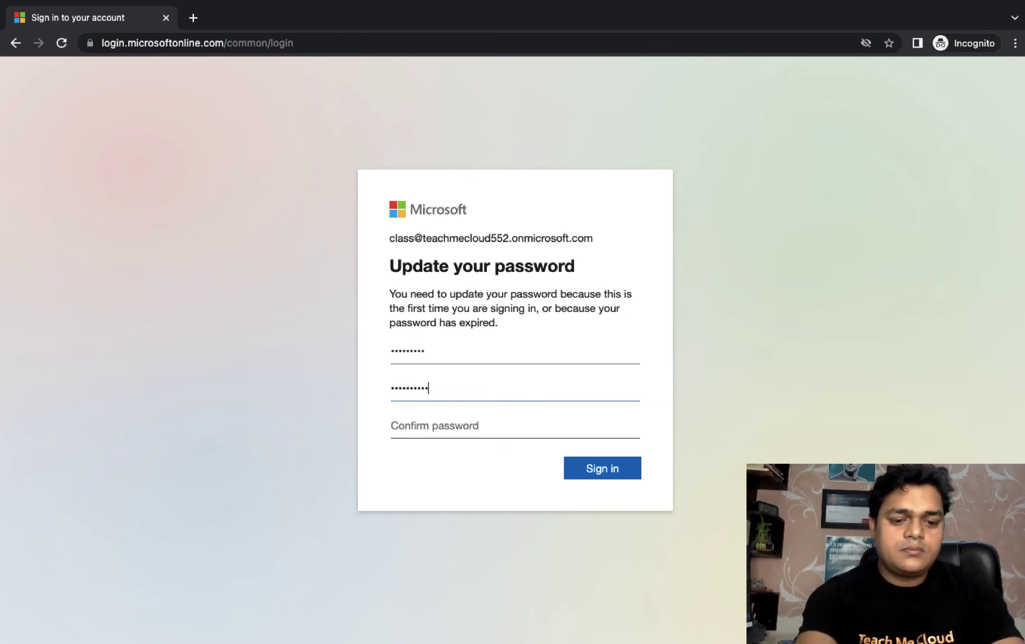
type("••")
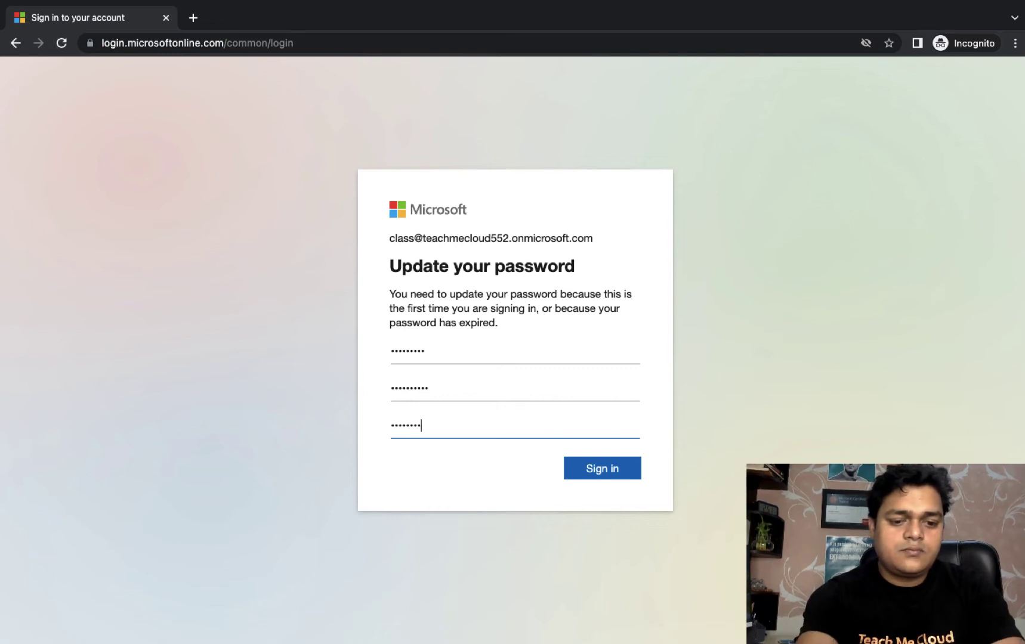
key("Return")
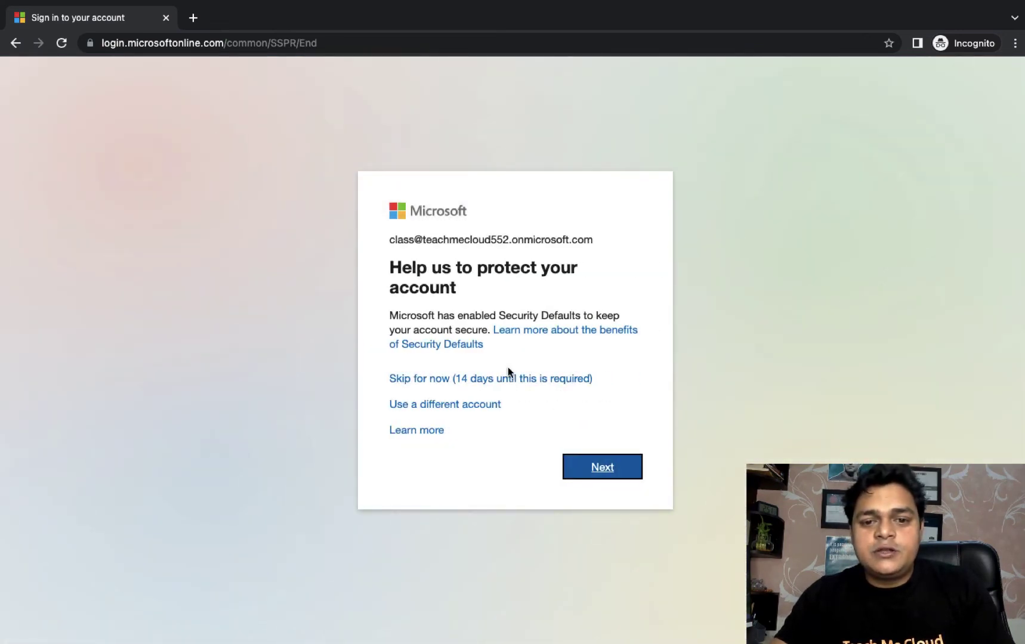
Step: Skip security setup, decline staying signed in, view All apps, then dismiss the apps panel and licence banner
left_click(512, 379)
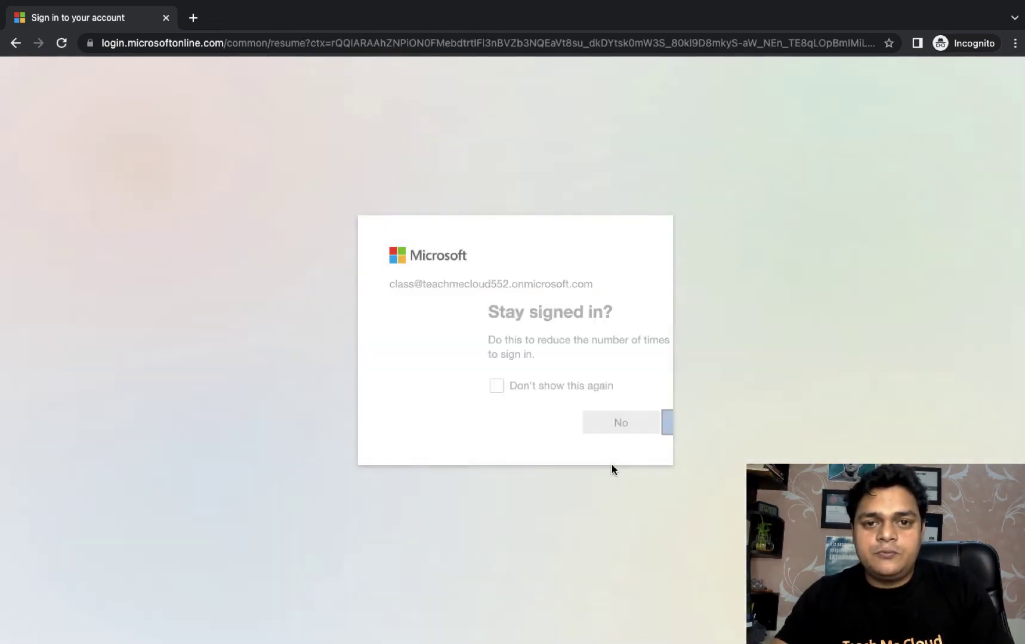
left_click(527, 428)
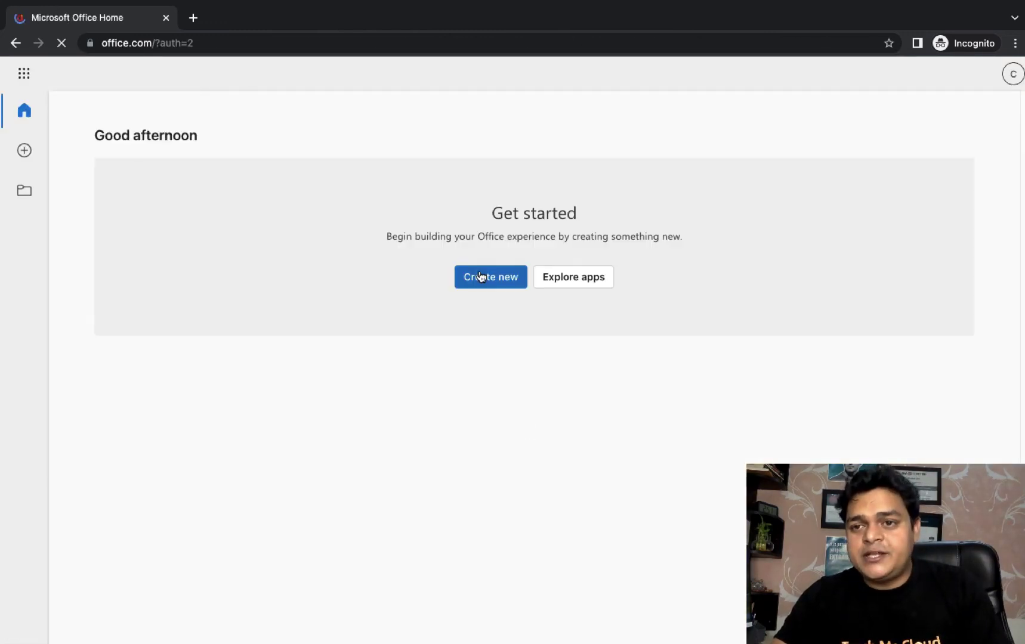
left_click(23, 76)
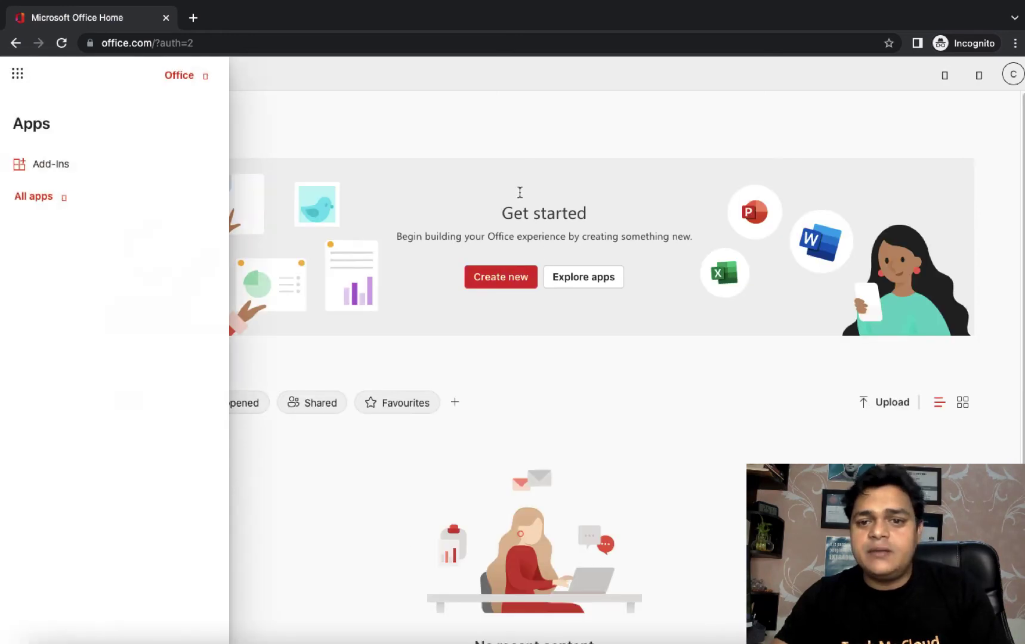
left_click(34, 197)
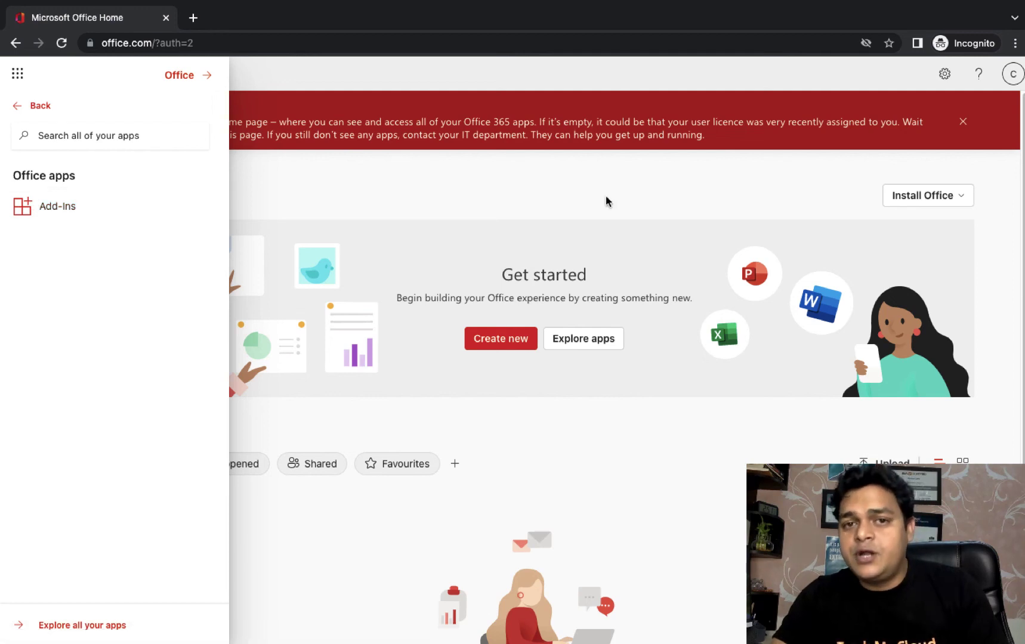
left_click(963, 122)
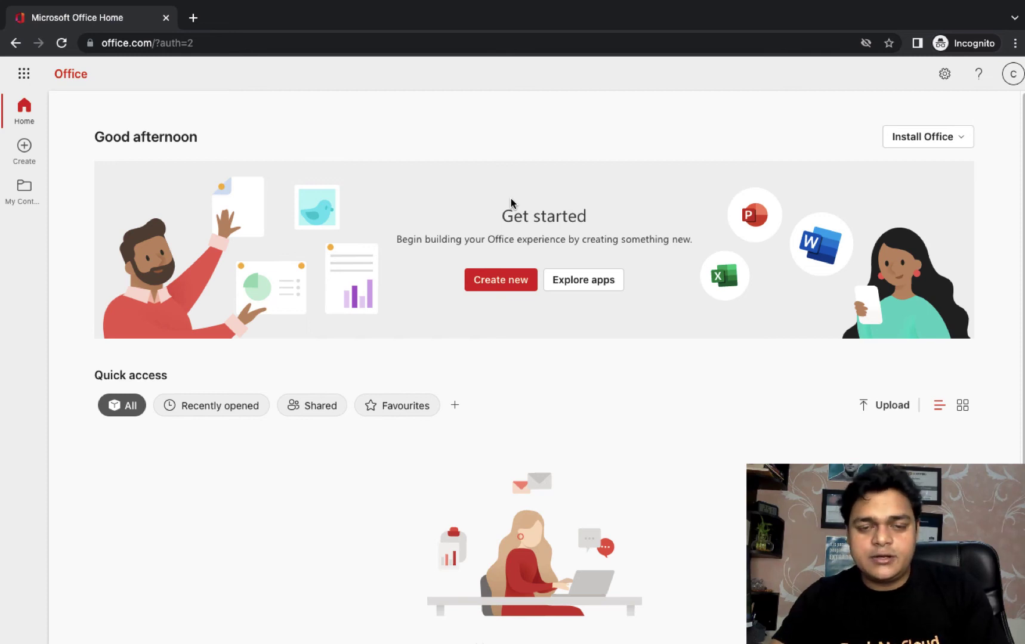
key("ctrl+Left")
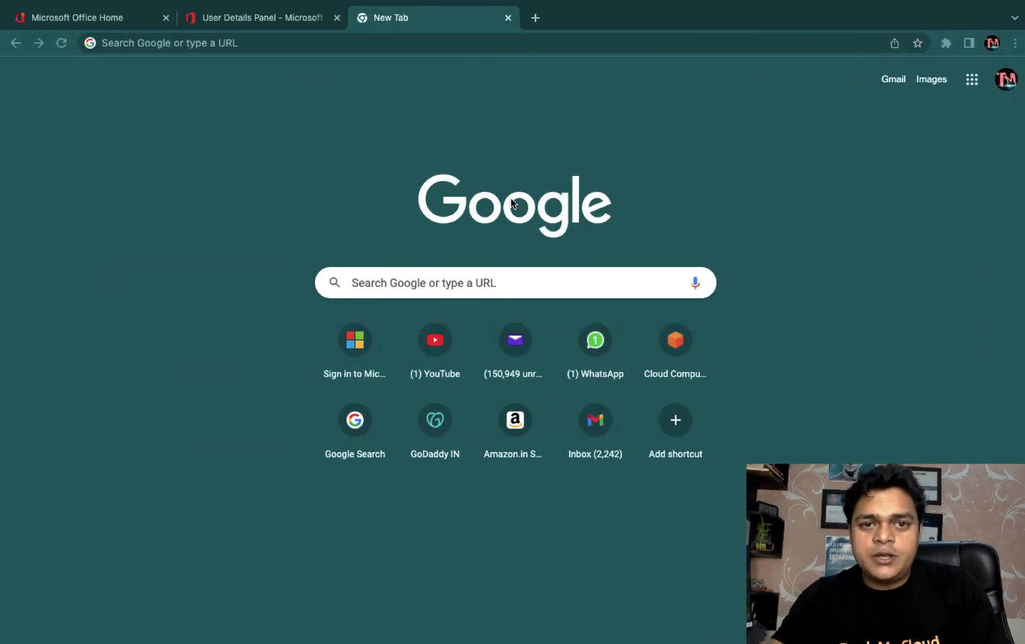
Step: Open user class's Licenses and apps in the admin center
left_click(272, 18)
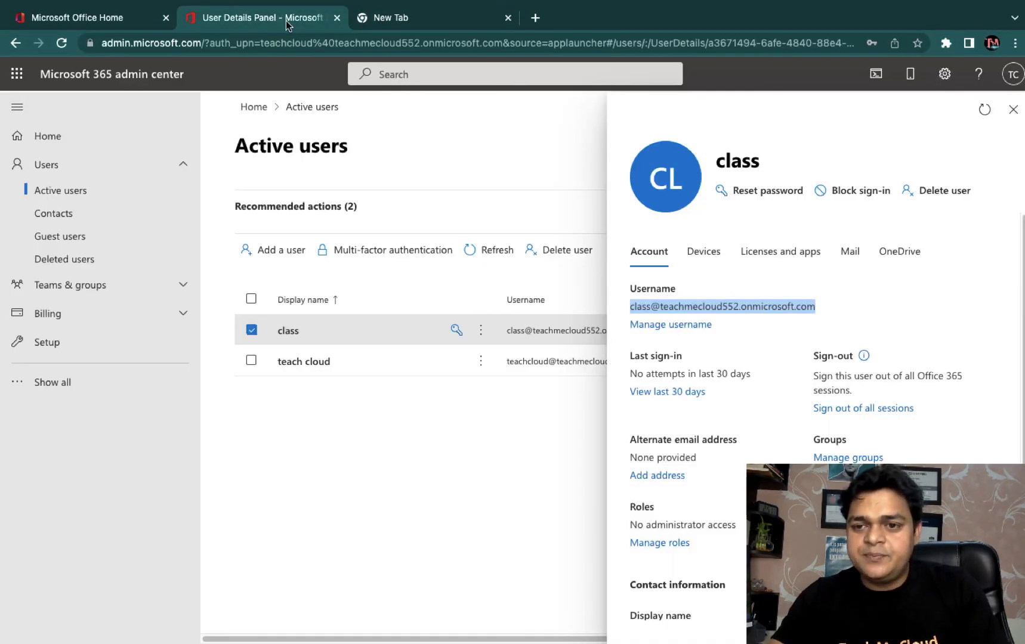
left_click(1013, 109)
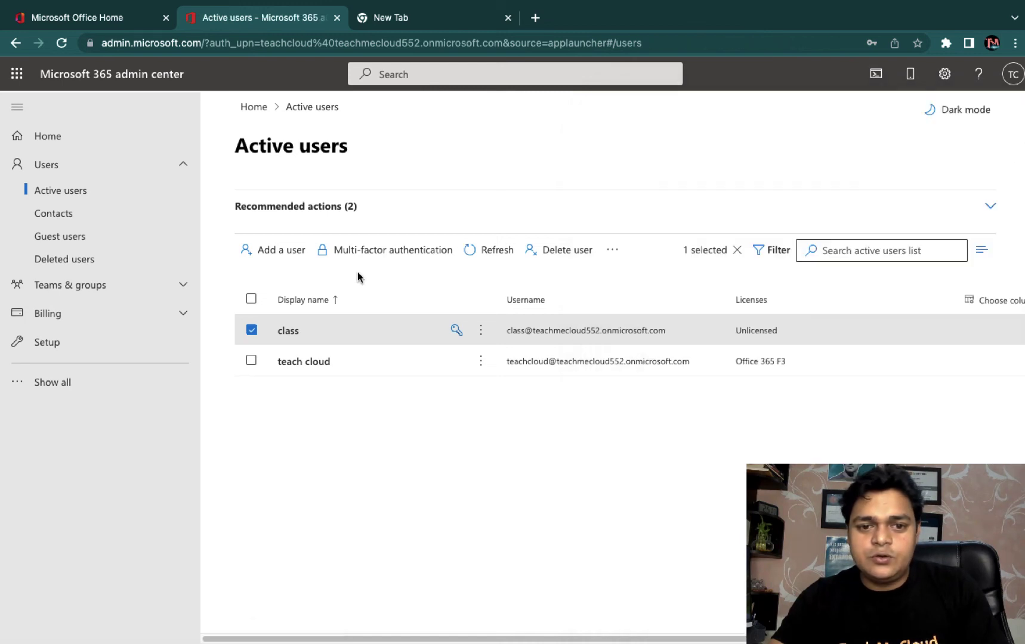
left_click(291, 333)
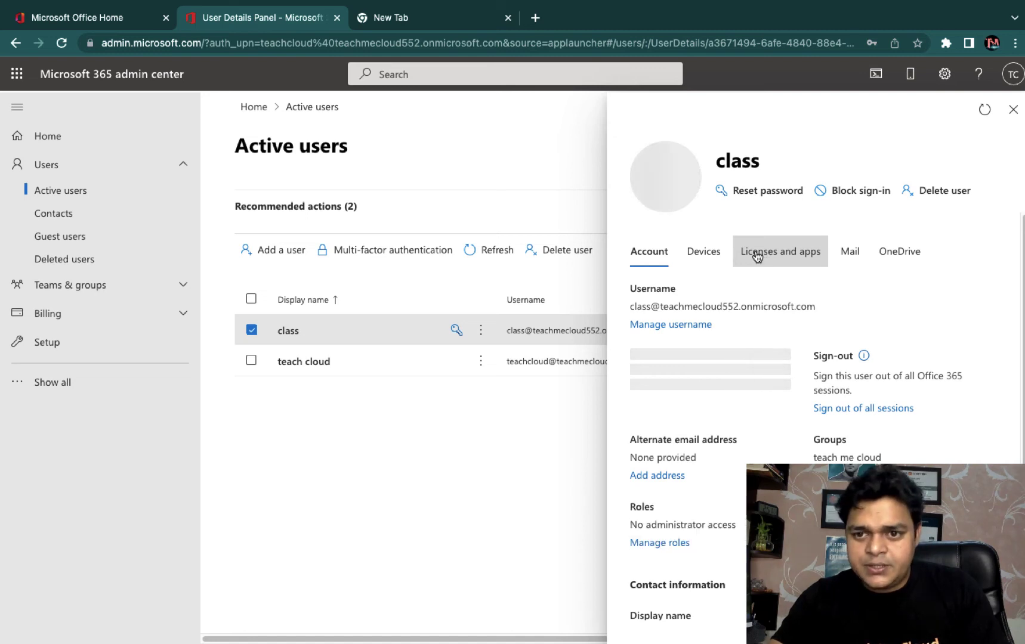
left_click(758, 255)
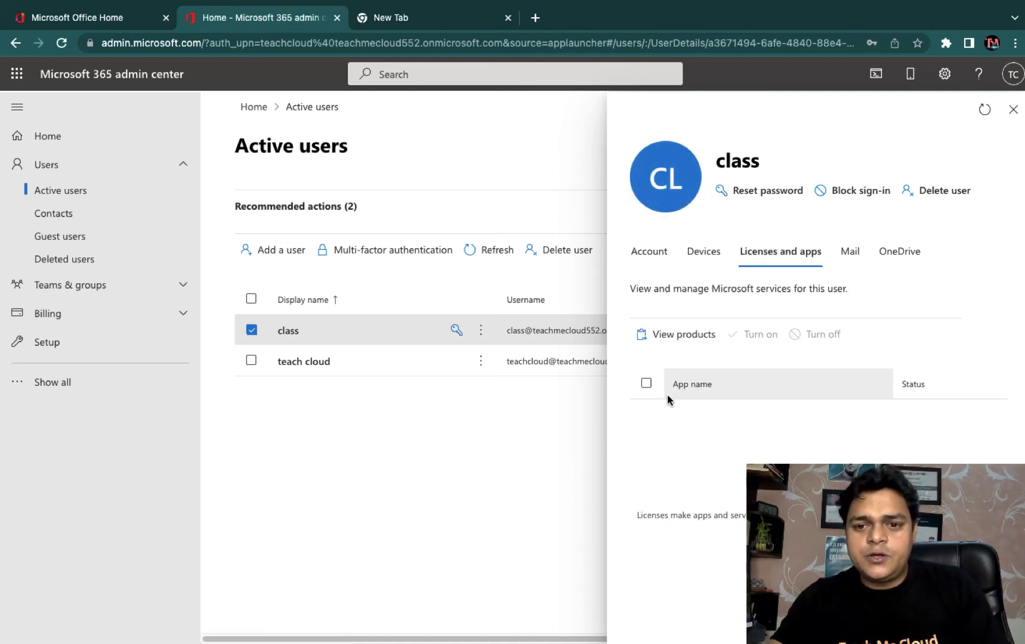
Step: Assign the Office 365 F3 license to class with every app selected, and save
left_click(664, 338)
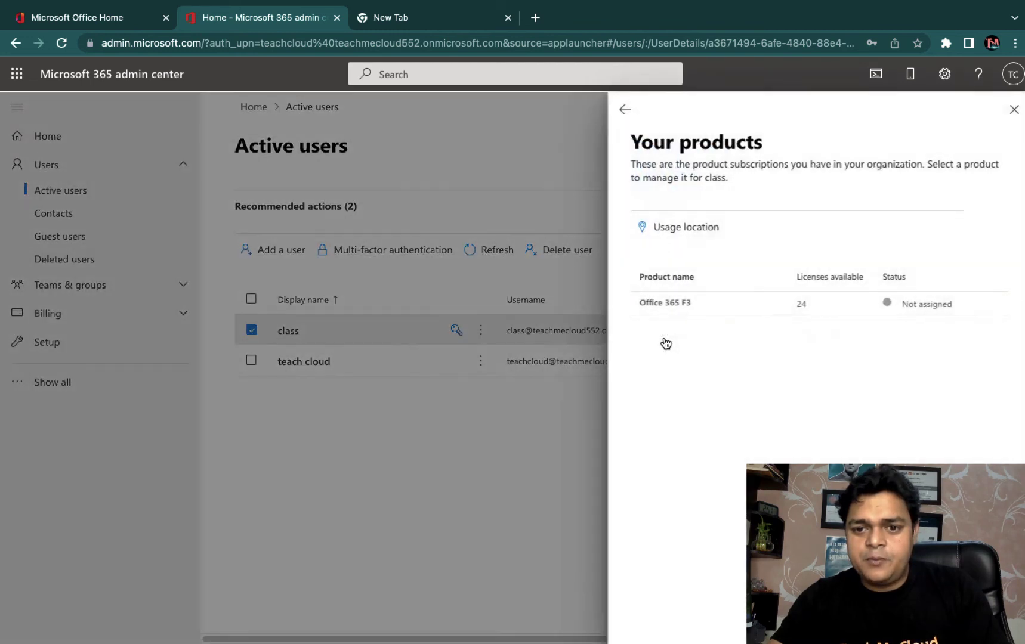
left_click(668, 303)
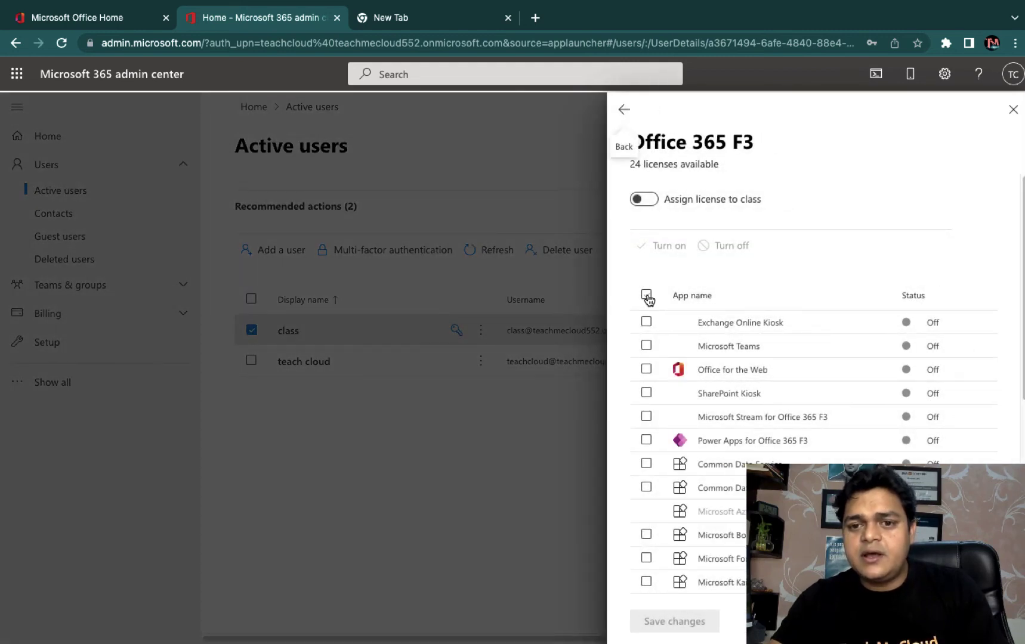
left_click(651, 200)
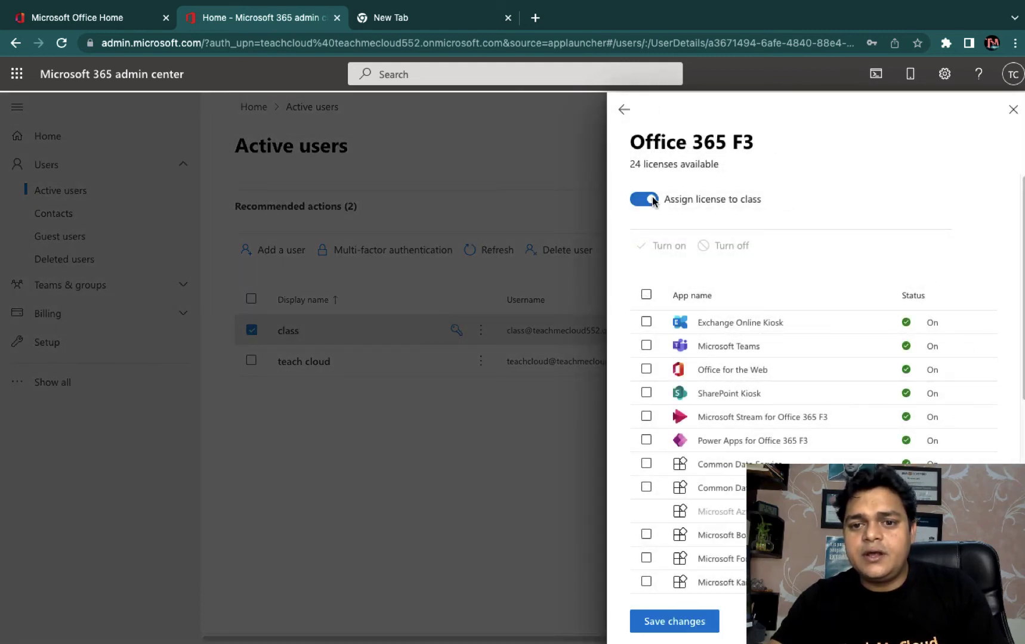
left_click(647, 295)
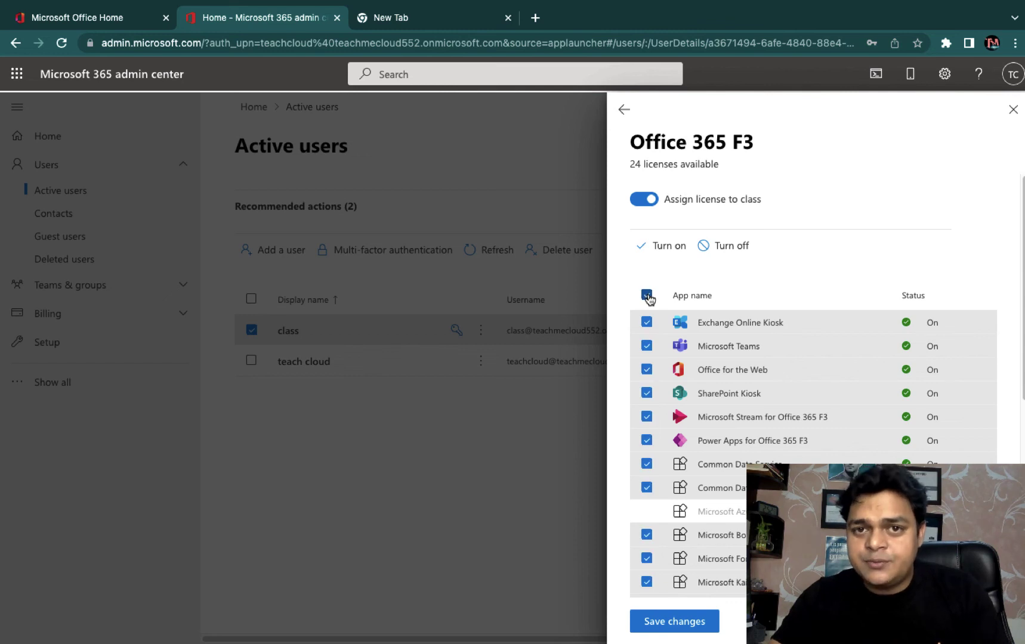
scroll(668, 441, "down", 4)
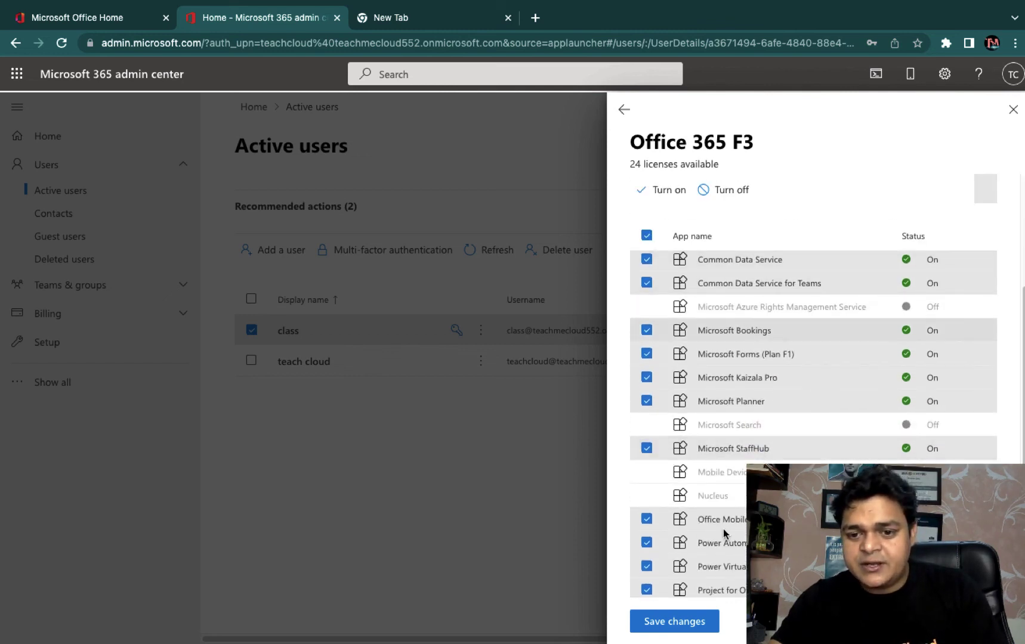
scroll(702, 397, "up", 4)
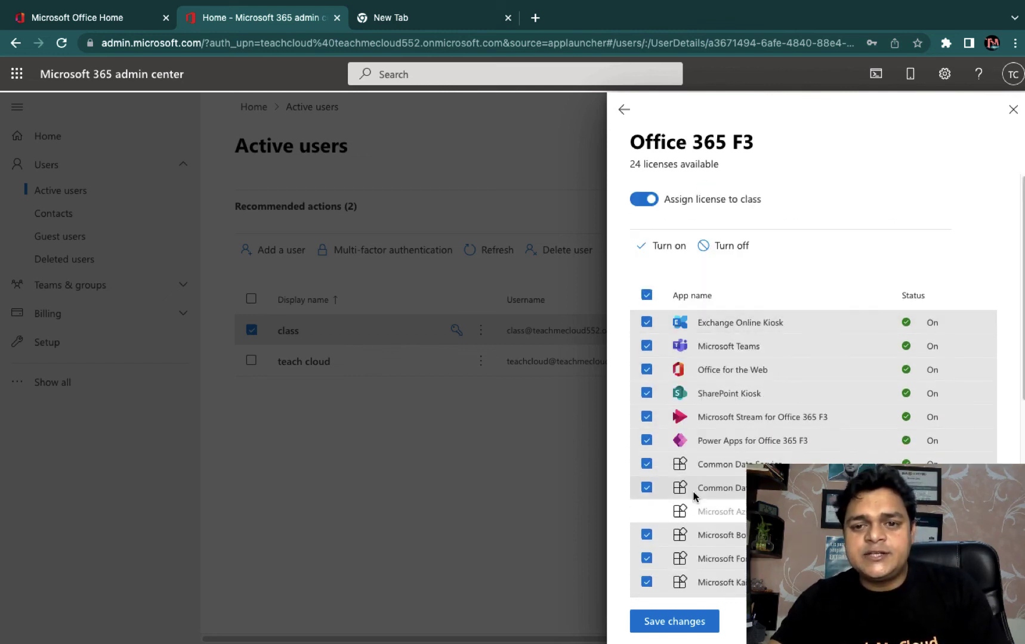
left_click(672, 622)
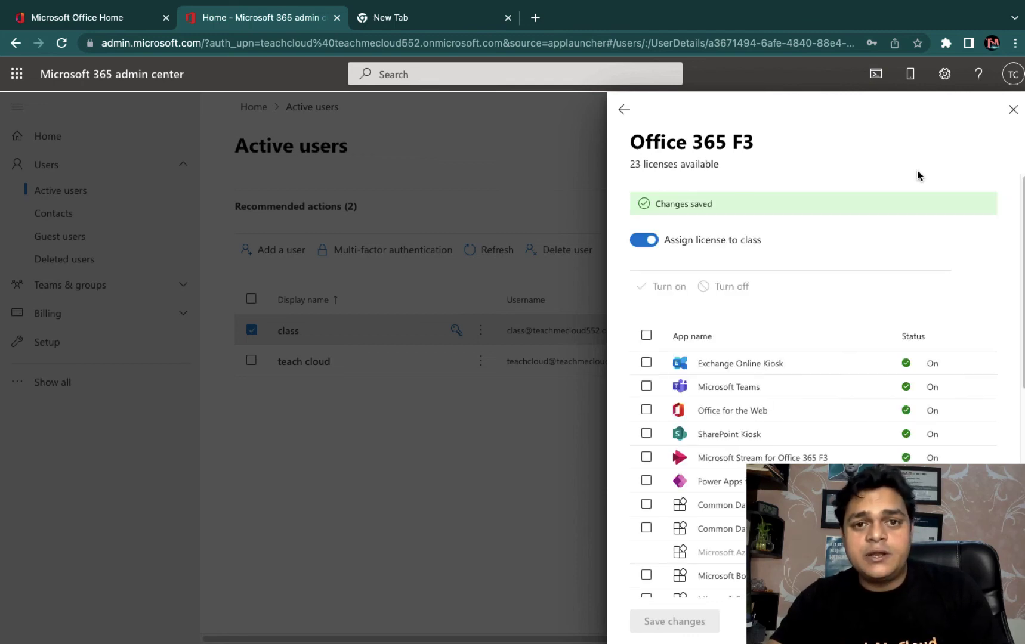
Step: Close the license and user detail panels, returning to the incognito Office window
left_click(1012, 110)
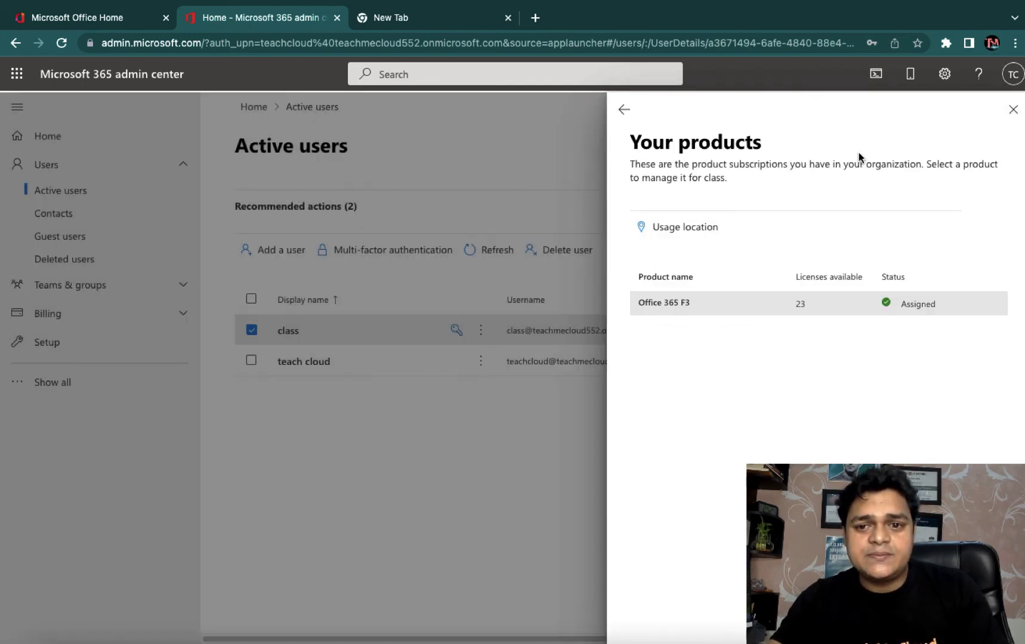
left_click(1012, 111)
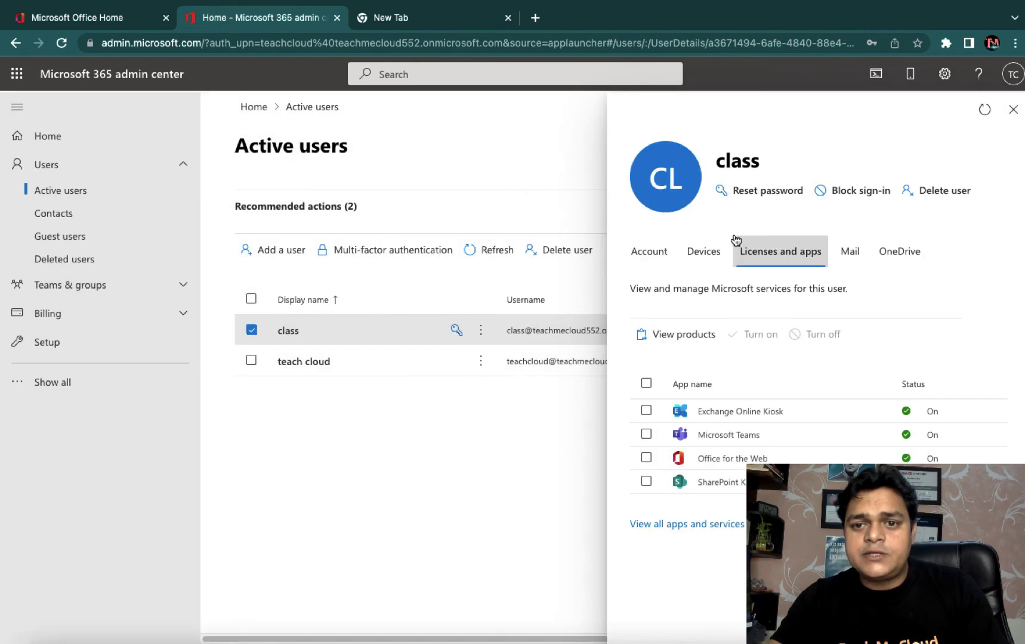
left_click(1014, 111)
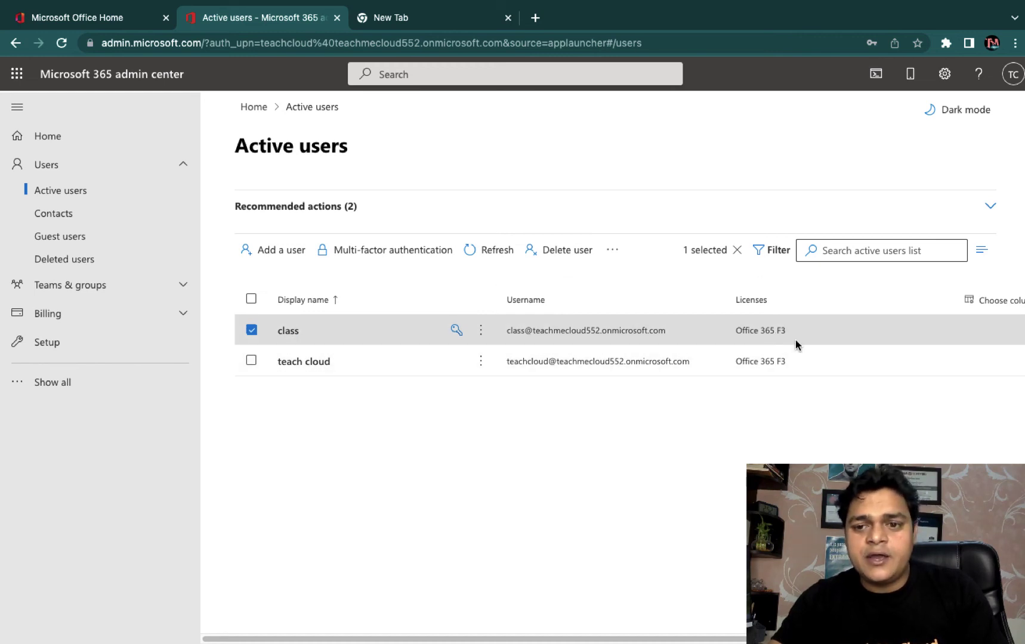
key("ctrl+Right")
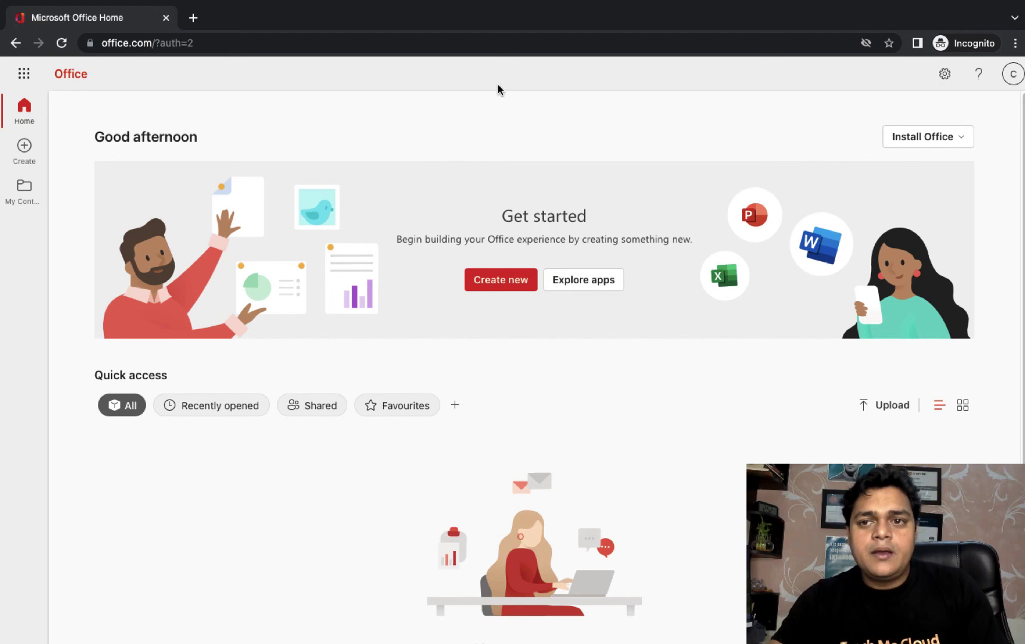
Step: Reload the Office home twice, dismissing the 'New to Office 365?' notice and 'Find more apps' tour
left_click(462, 43)
key("Return")
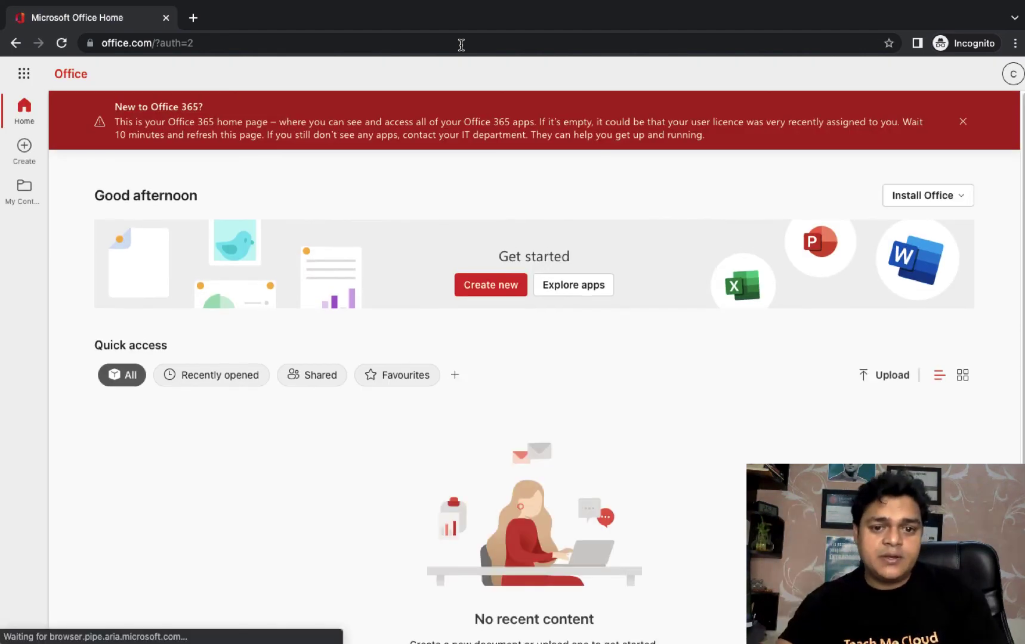
left_click(962, 123)
left_click(566, 49)
key("Return")
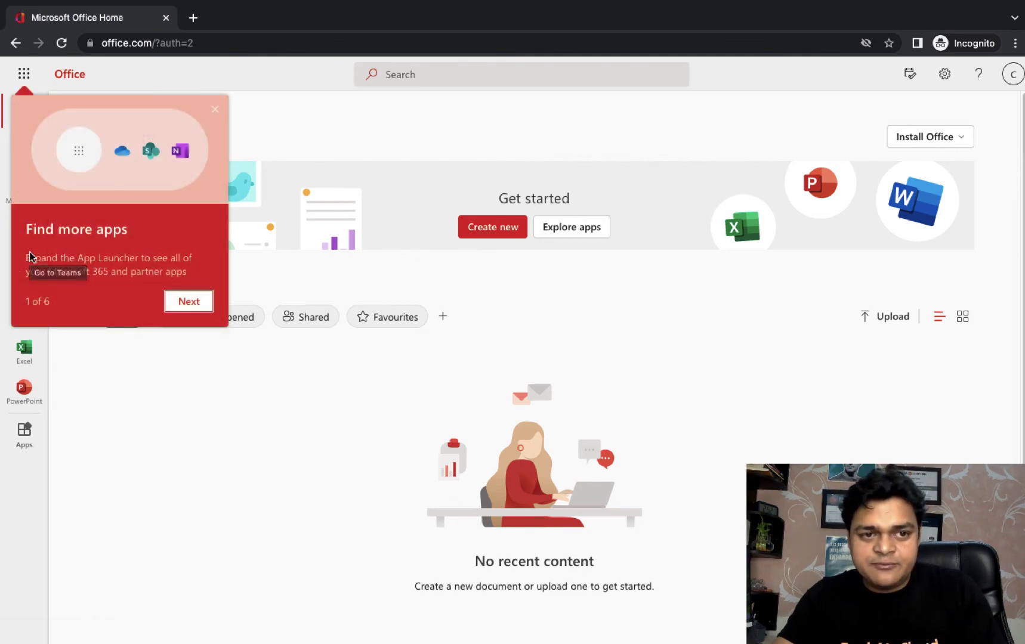
left_click(216, 106)
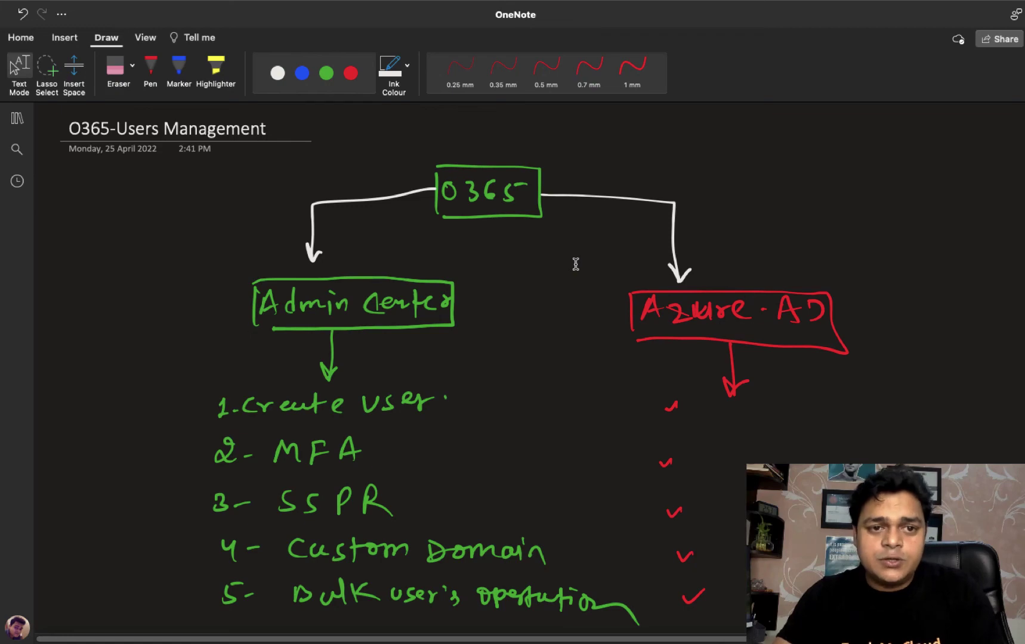
Step: Switch from OneNote to the Mac desktop and stop the screen recording
key("ctrl+Left")
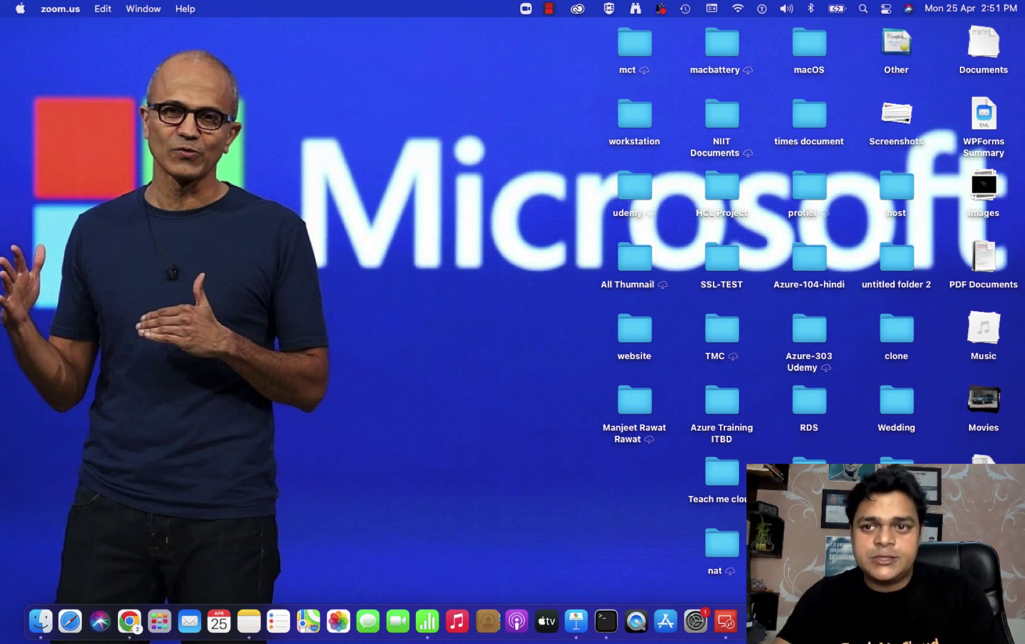
right_click(880, 622)
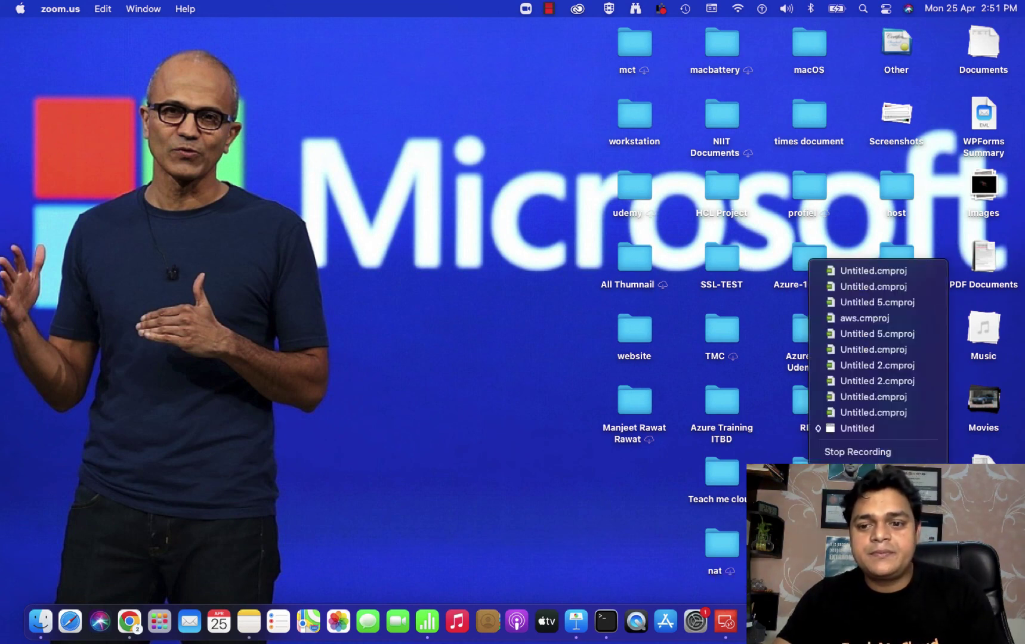